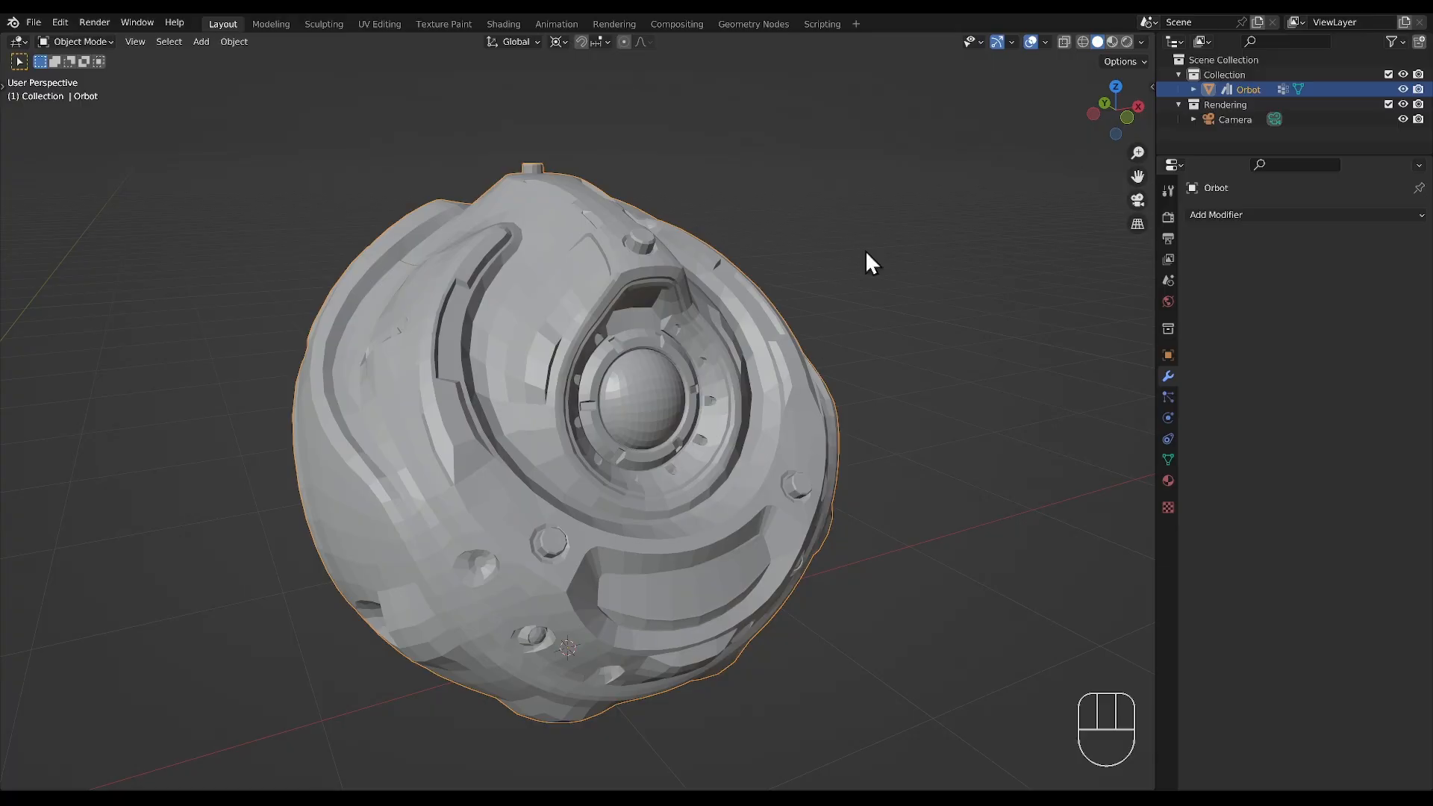
Step: Turn on the Statistics overlay in the 3D viewport
{"action": "left_click", "coordinate": [1045, 42]}
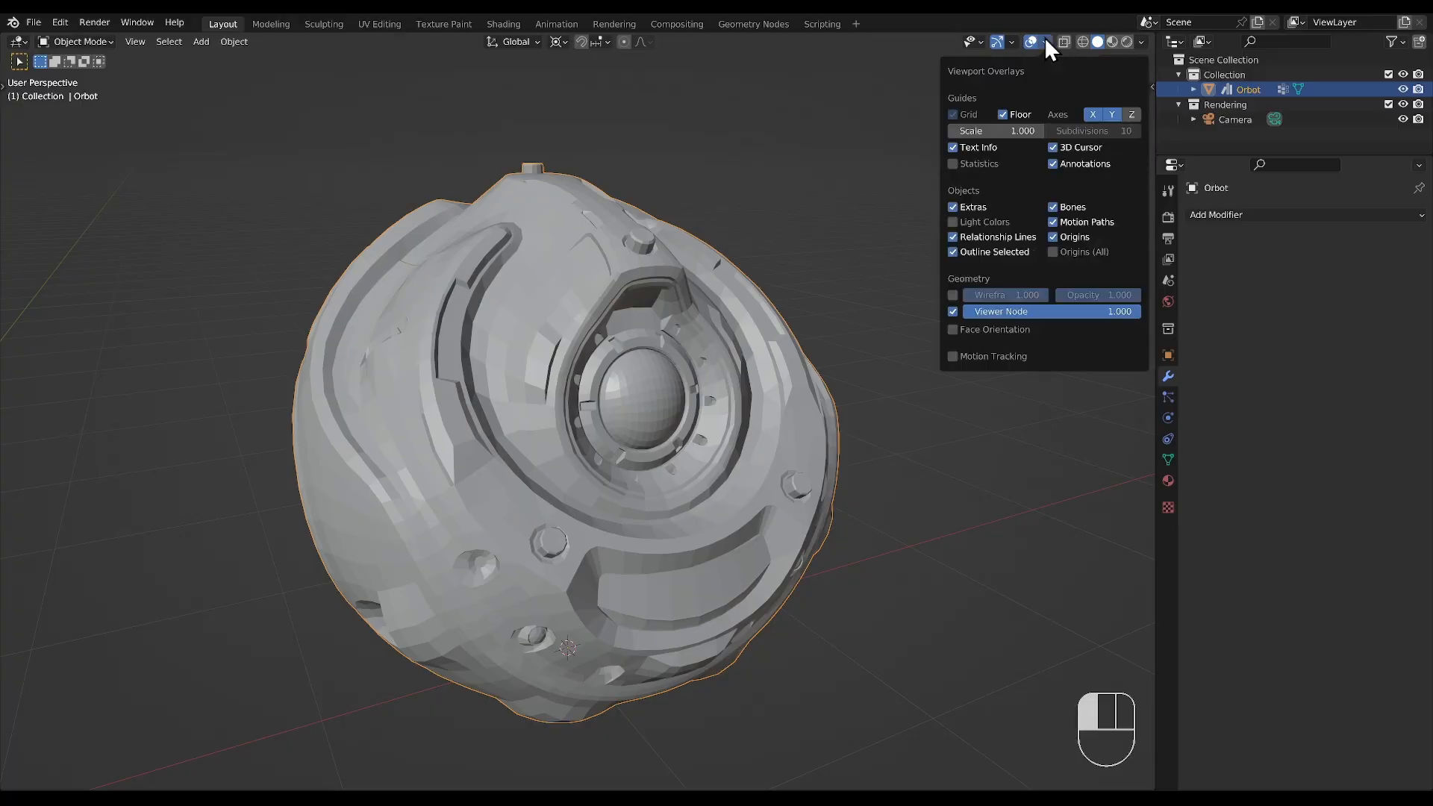
{"action": "left_click", "coordinate": [952, 164]}
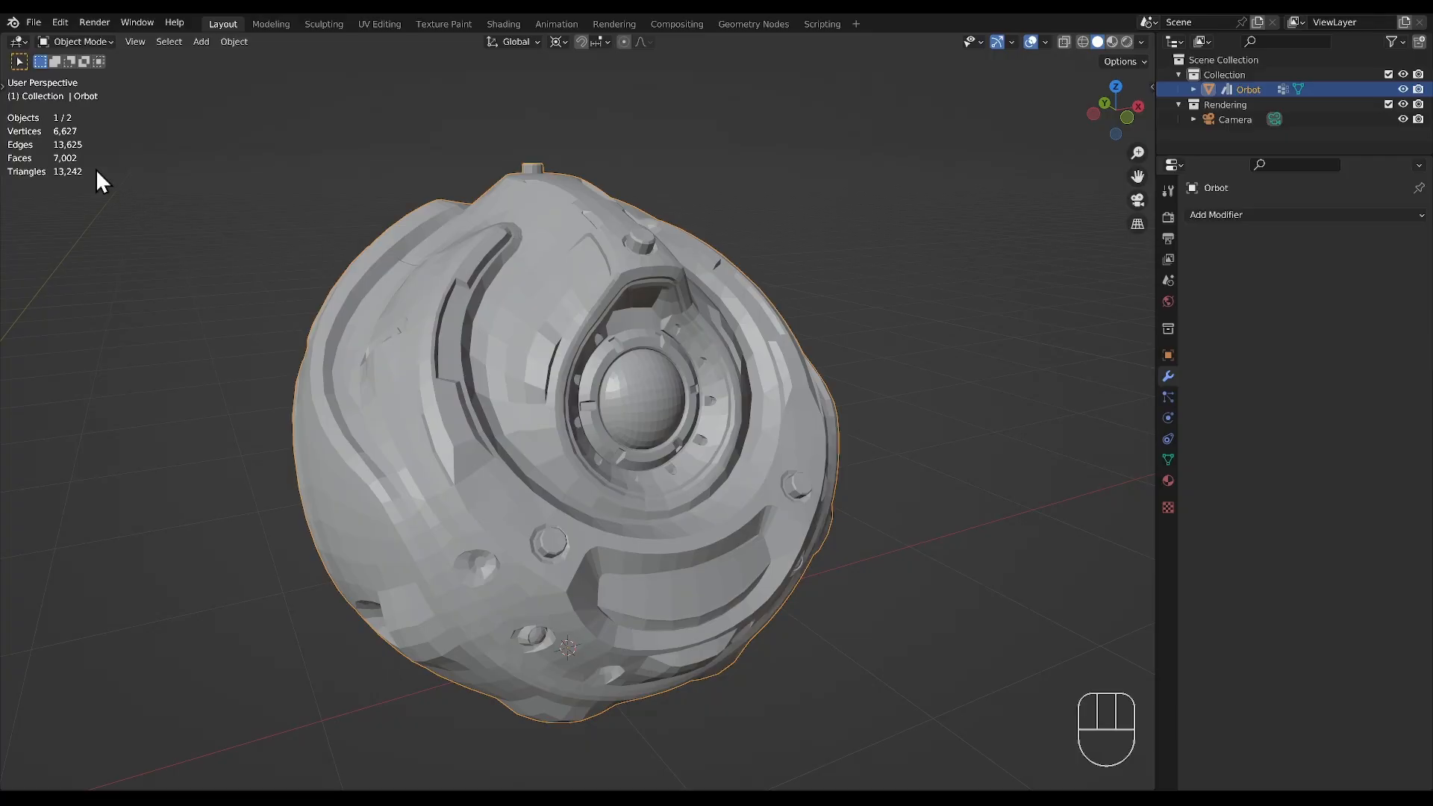
Step: Apply Edge Split to the selected edge beside the curved recess on the Orbot mesh, and slide the split edge to expose the gap
{"action": "scroll", "coordinate": [425, 396], "scroll_direction": "up", "scroll_amount": 5}
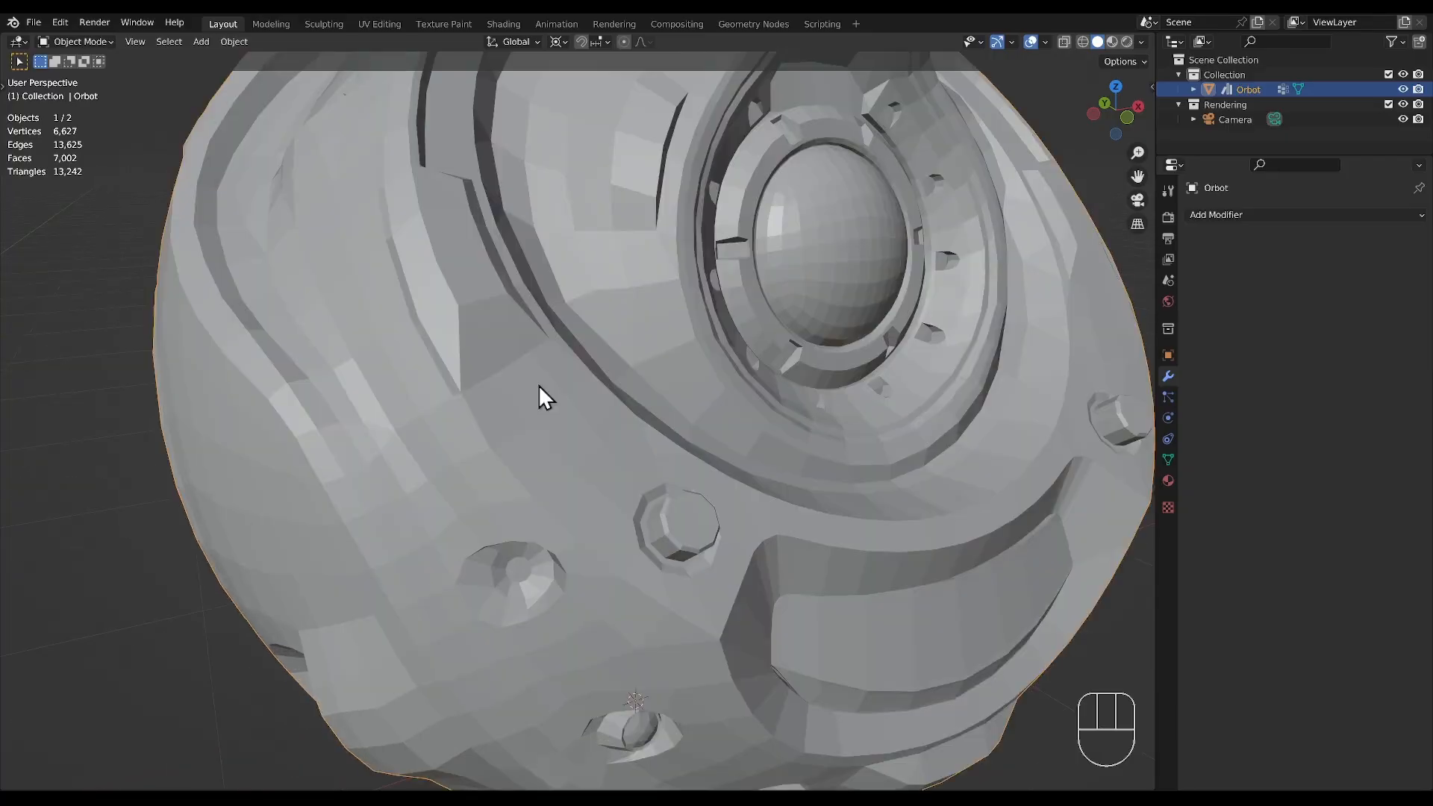
{"action": "key", "text": "Tab"}
{"action": "scroll", "coordinate": [597, 346], "scroll_direction": "up", "scroll_amount": 3}
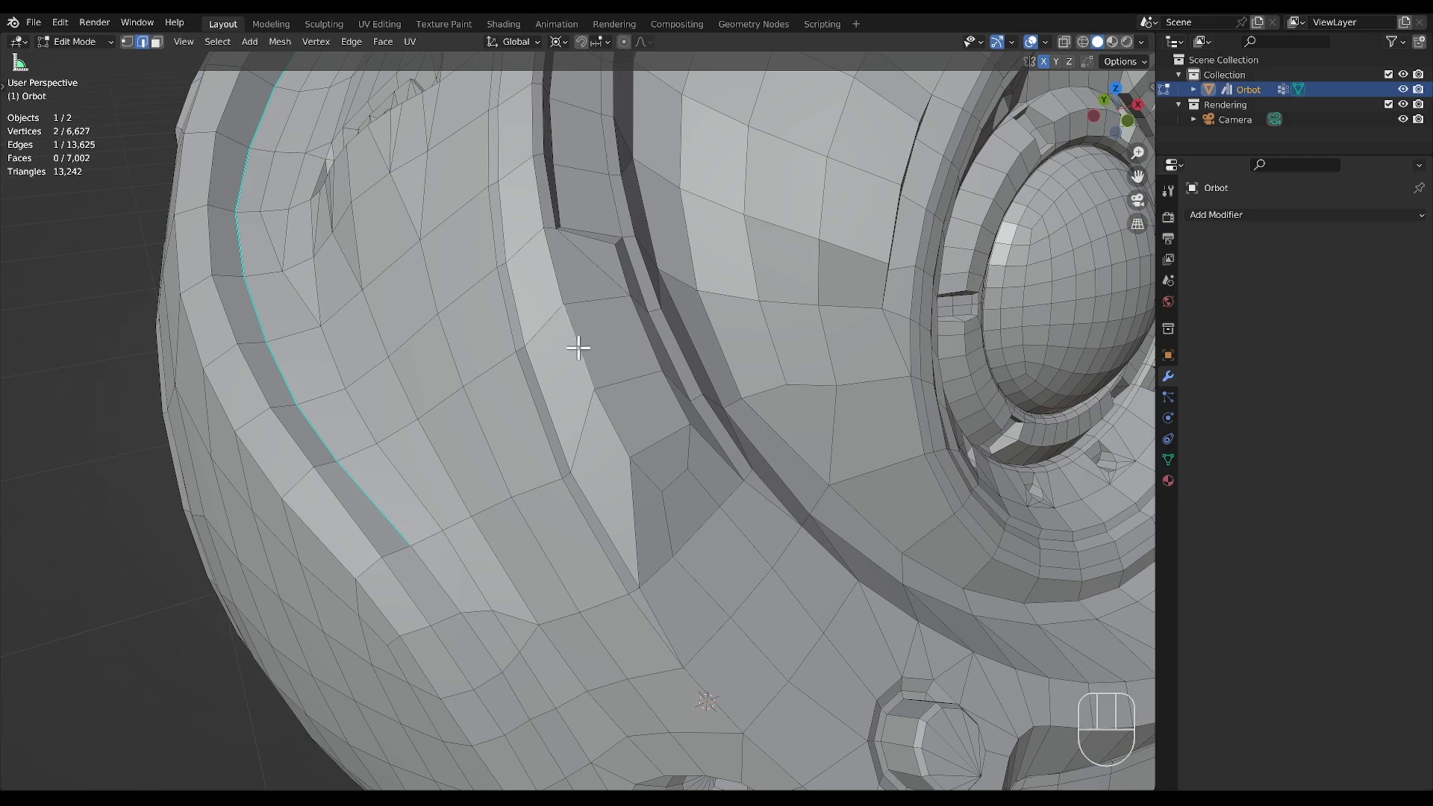
{"action": "key", "text": "ctrl+e"}
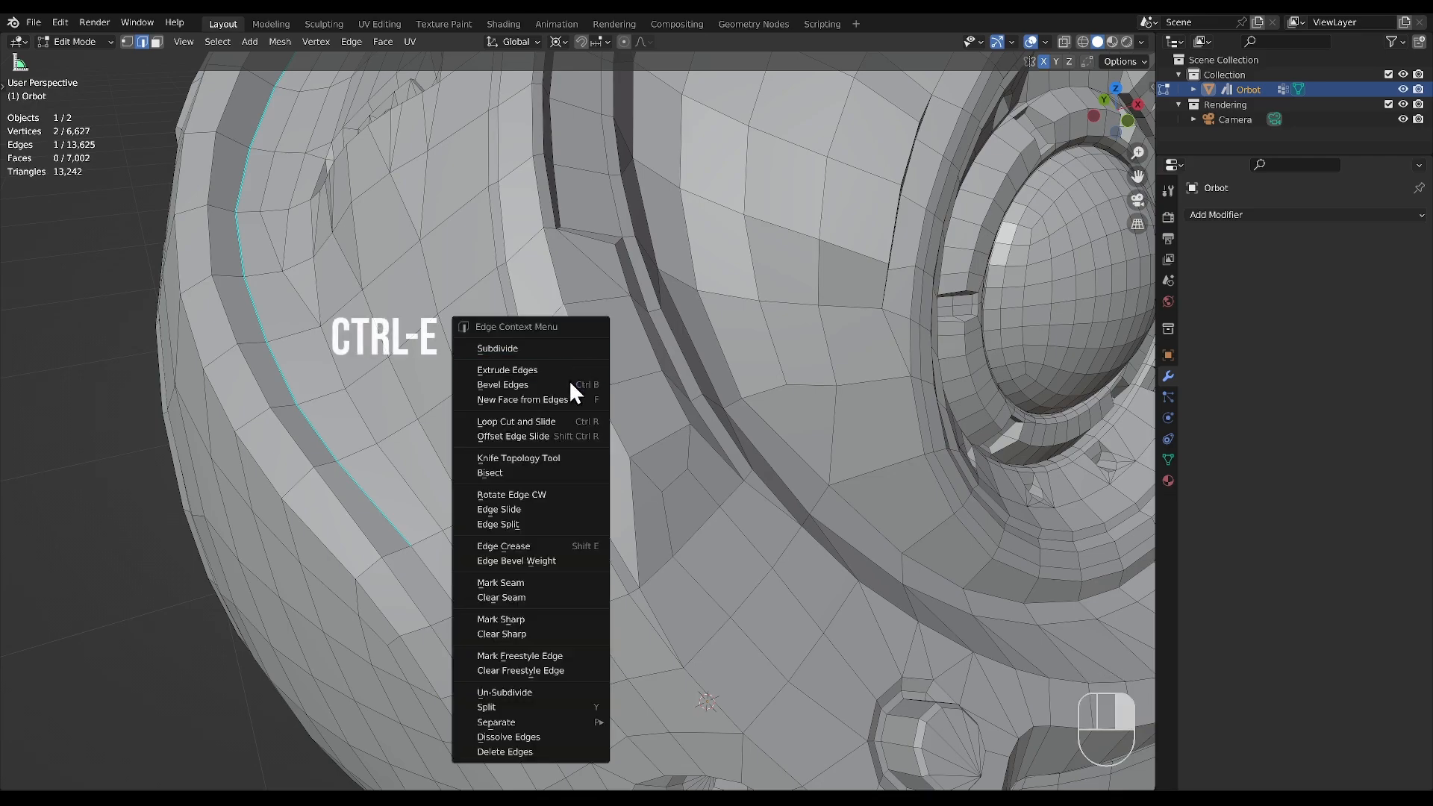
{"action": "left_click", "coordinate": [553, 524]}
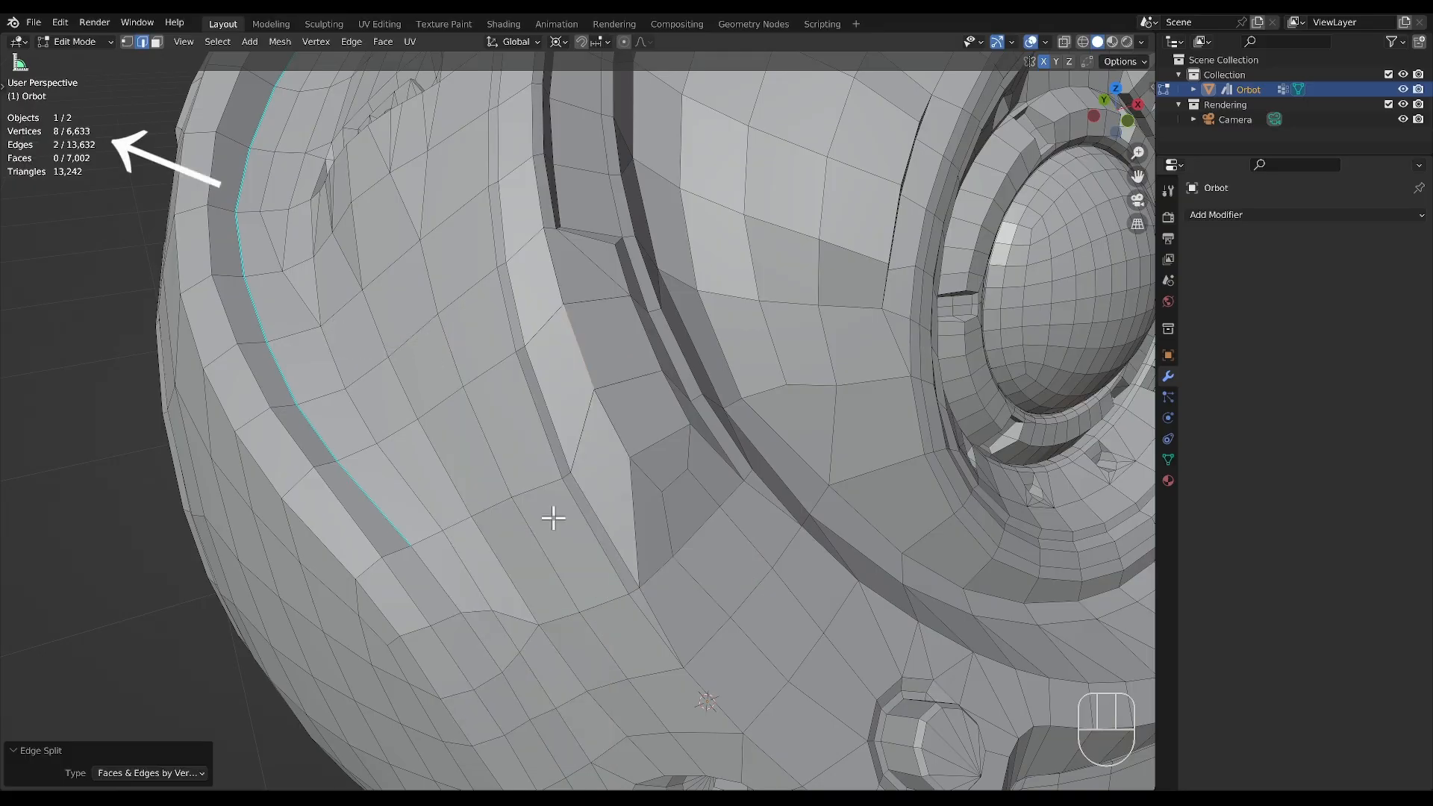
{"action": "left_click", "coordinate": [589, 344]}
{"action": "key", "text": "g"}
{"action": "key", "text": "g"}
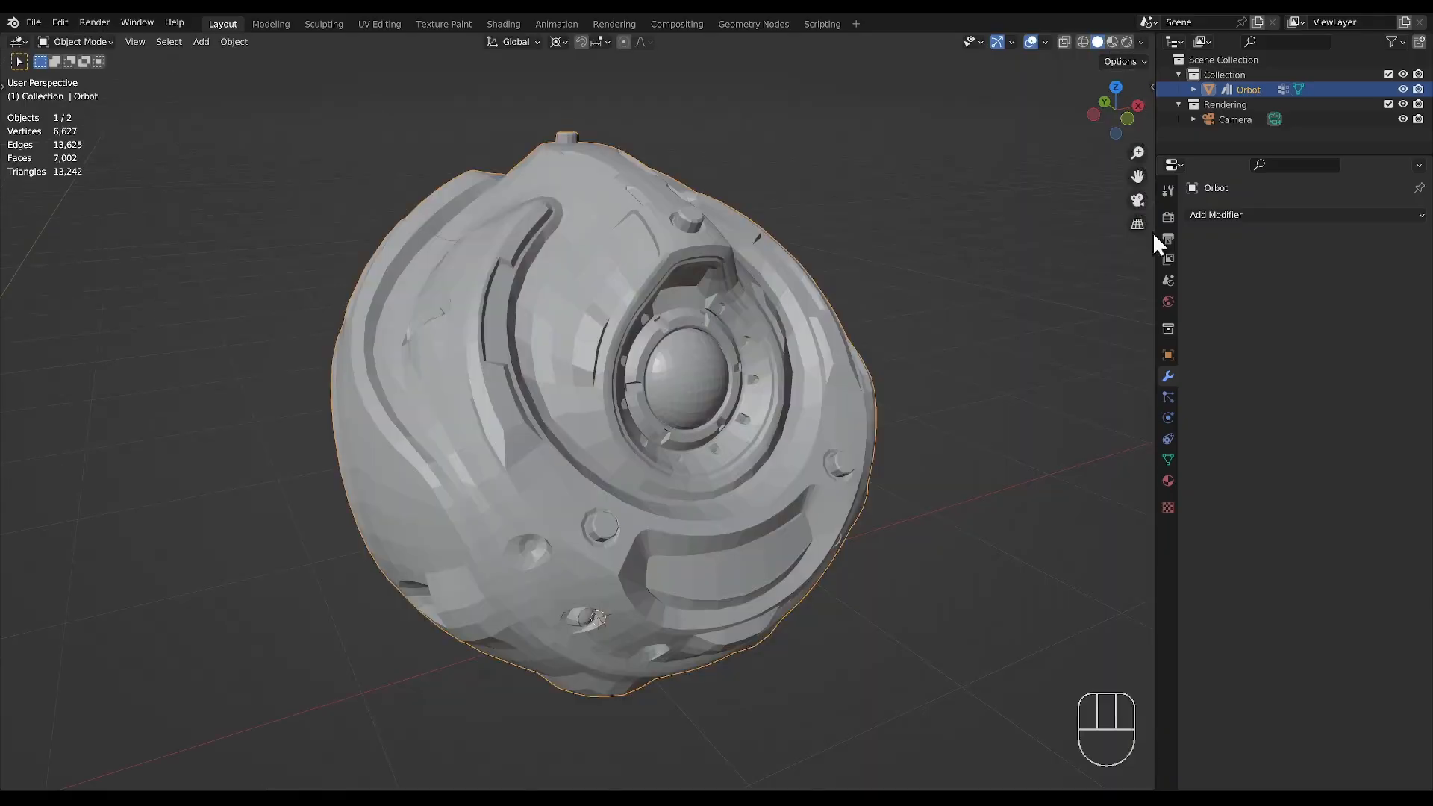
Step: Add an Edge Split modifier to the Orbot object and adjust its split angle
{"action": "left_click", "coordinate": [1252, 214]}
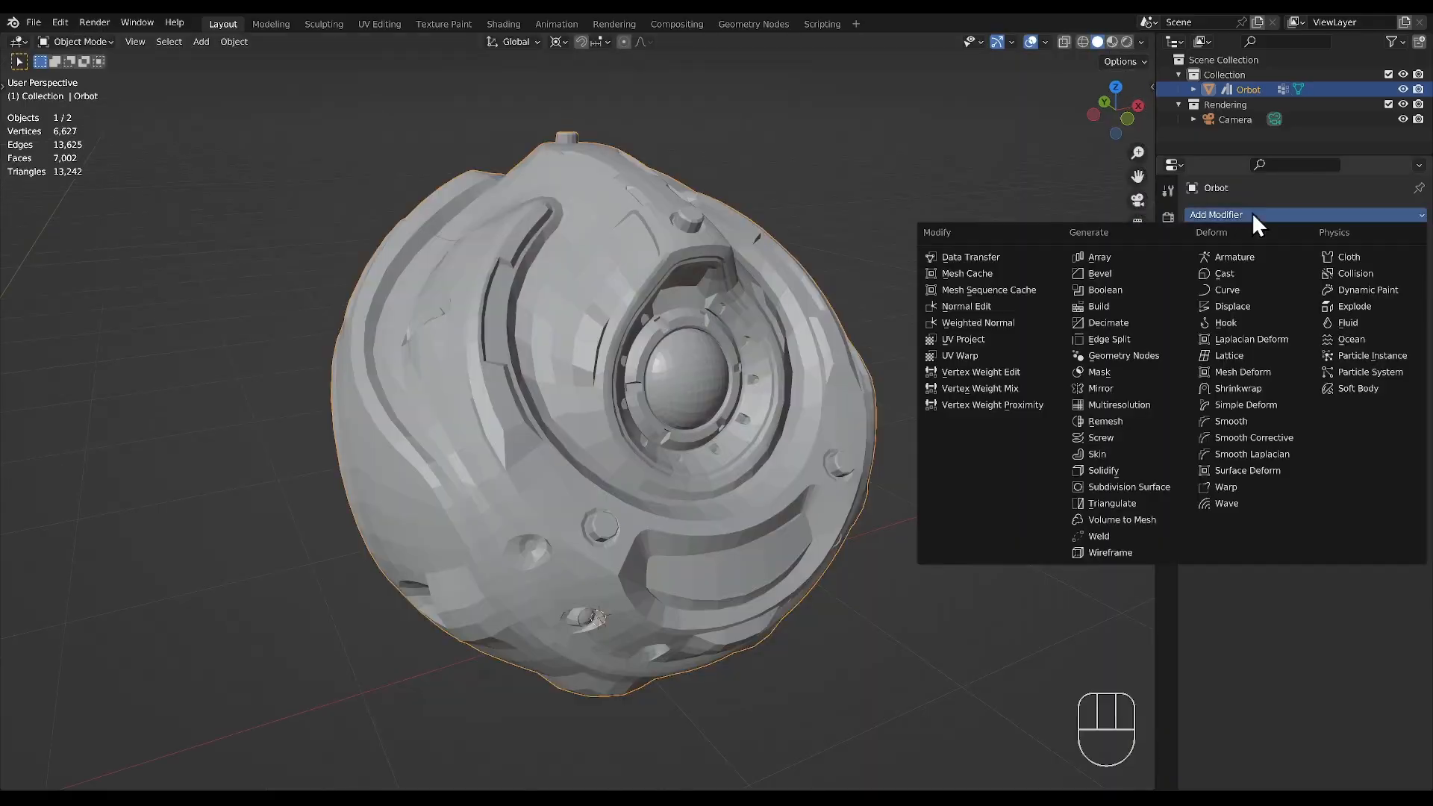
{"action": "left_click", "coordinate": [1134, 339]}
{"action": "mouse_move", "coordinate": [1336, 261]}
{"action": "left_mouse_down"}
{"action": "mouse_move", "coordinate": [1372, 261]}
{"action": "mouse_move", "coordinate": [1334, 261]}
{"action": "left_mouse_up"}
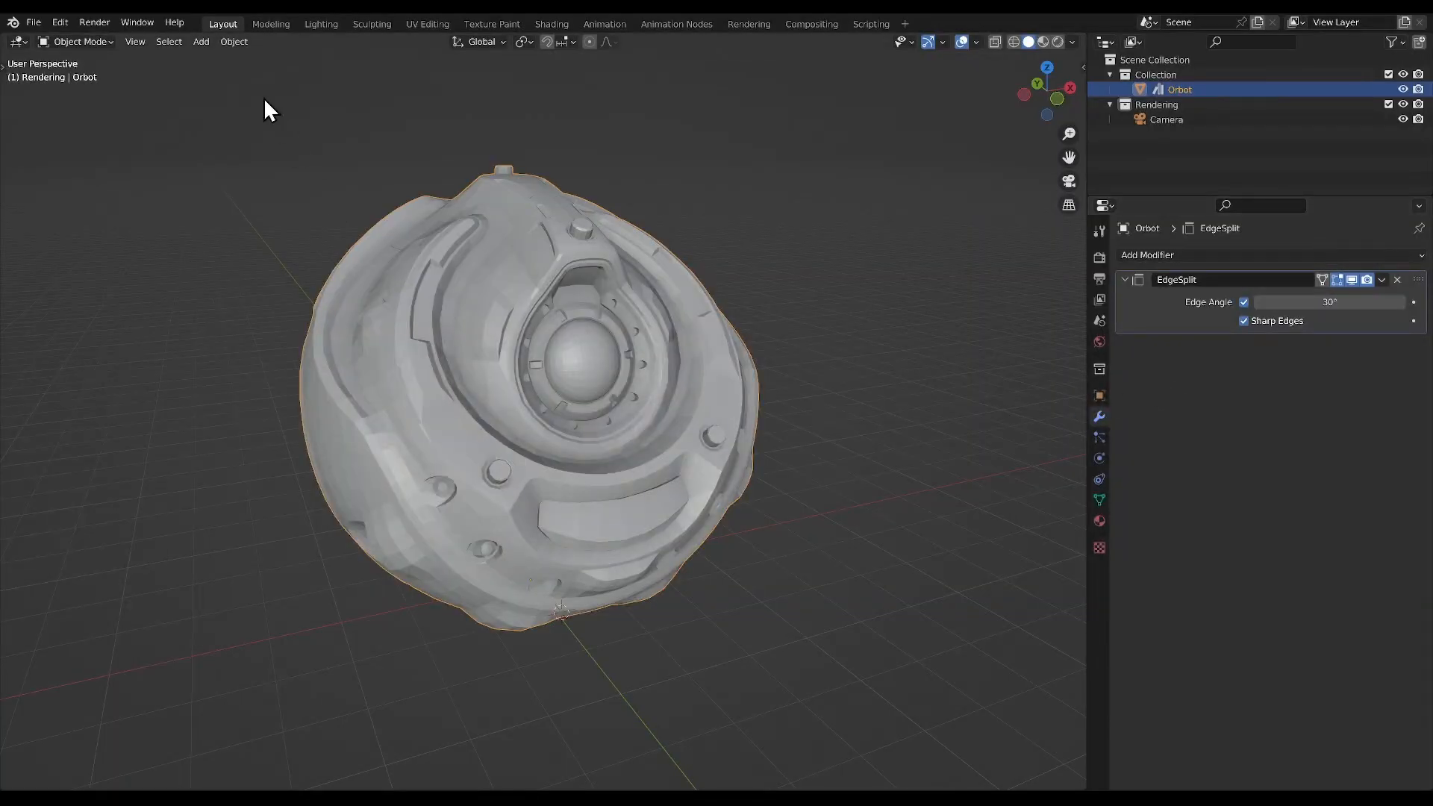
Step: Shade the Orbot smooth and disable both Sharp Edges and Edge Angle in its Edge Split modifier
{"action": "left_click", "coordinate": [234, 42]}
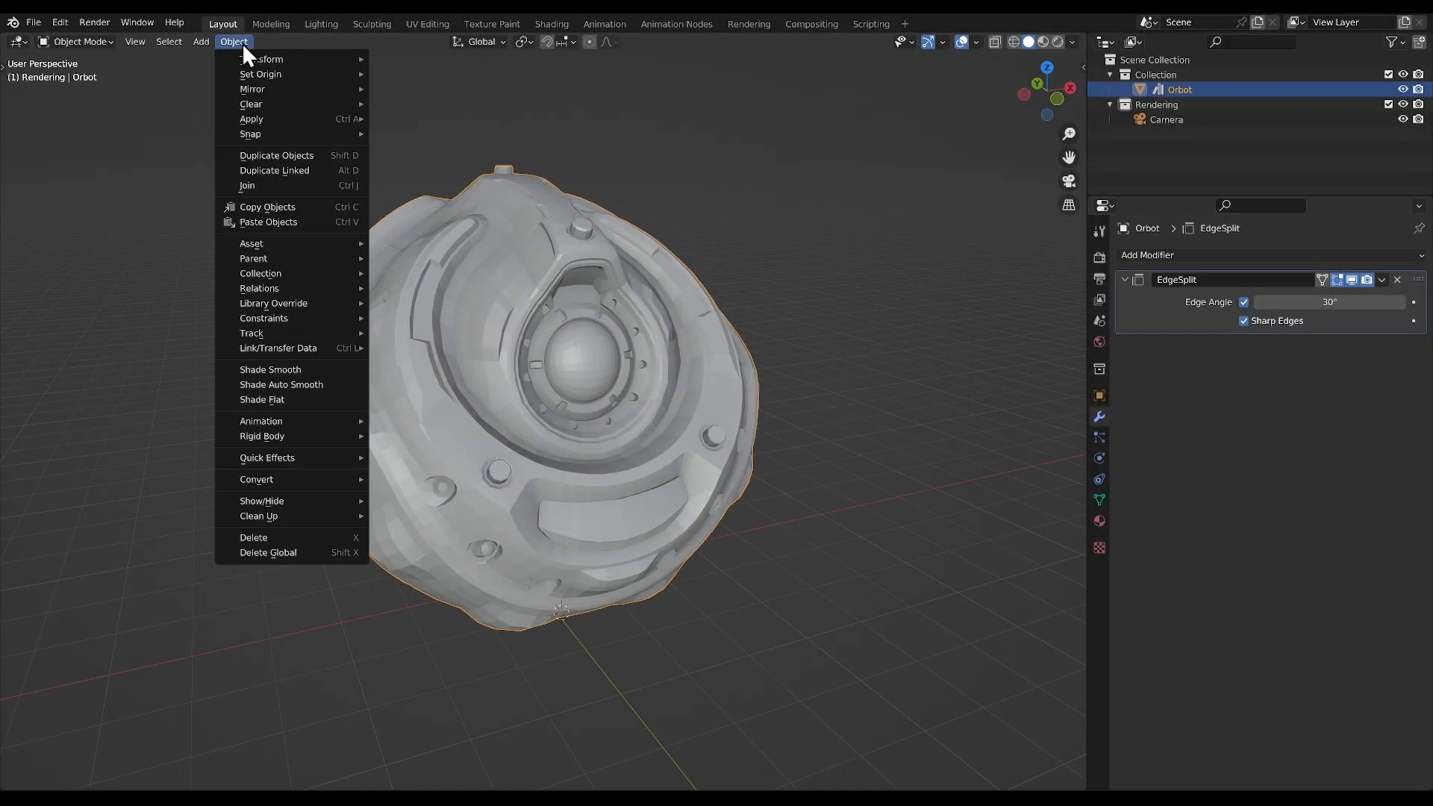
{"action": "left_click", "coordinate": [316, 370]}
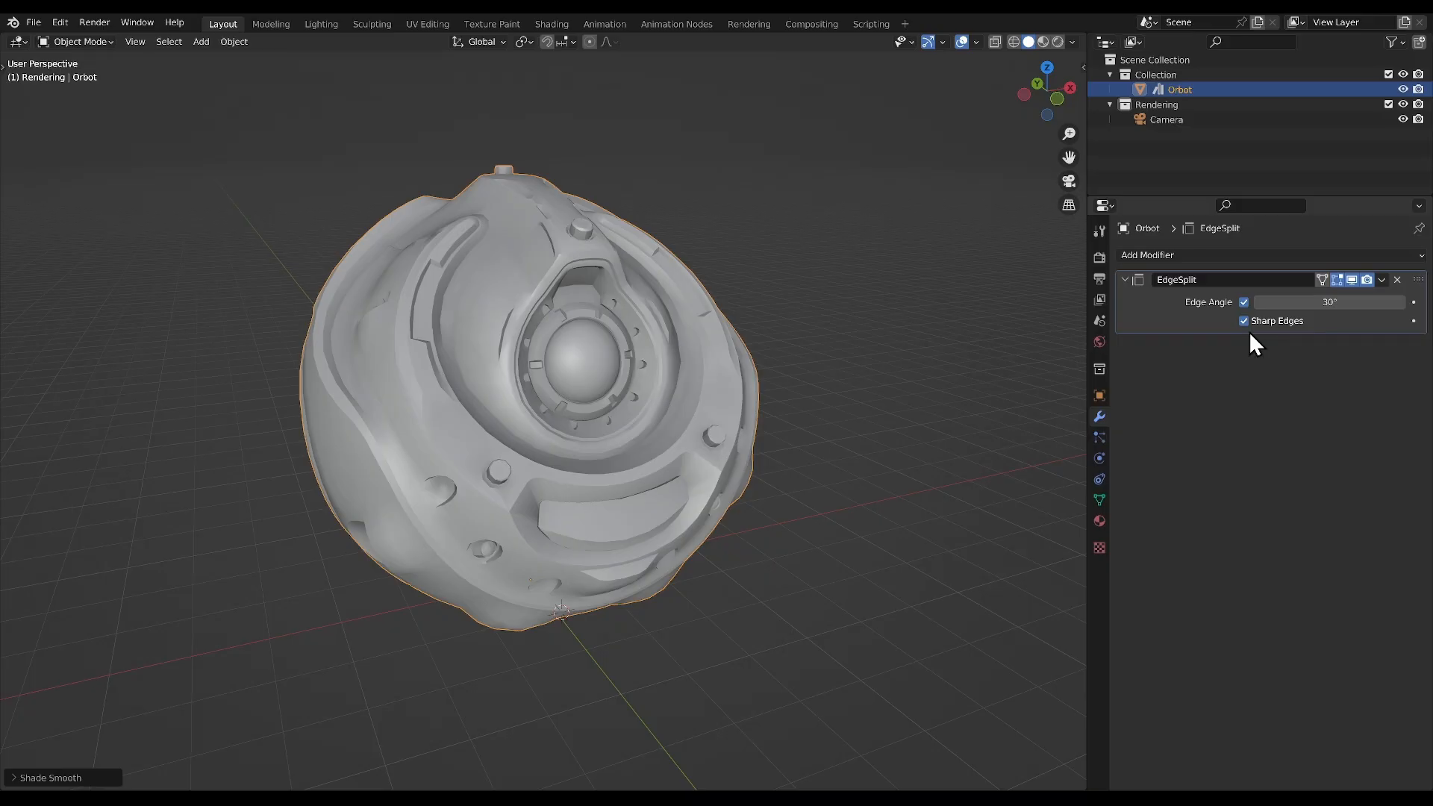
{"action": "left_click", "coordinate": [1243, 321]}
{"action": "left_click", "coordinate": [1243, 301]}
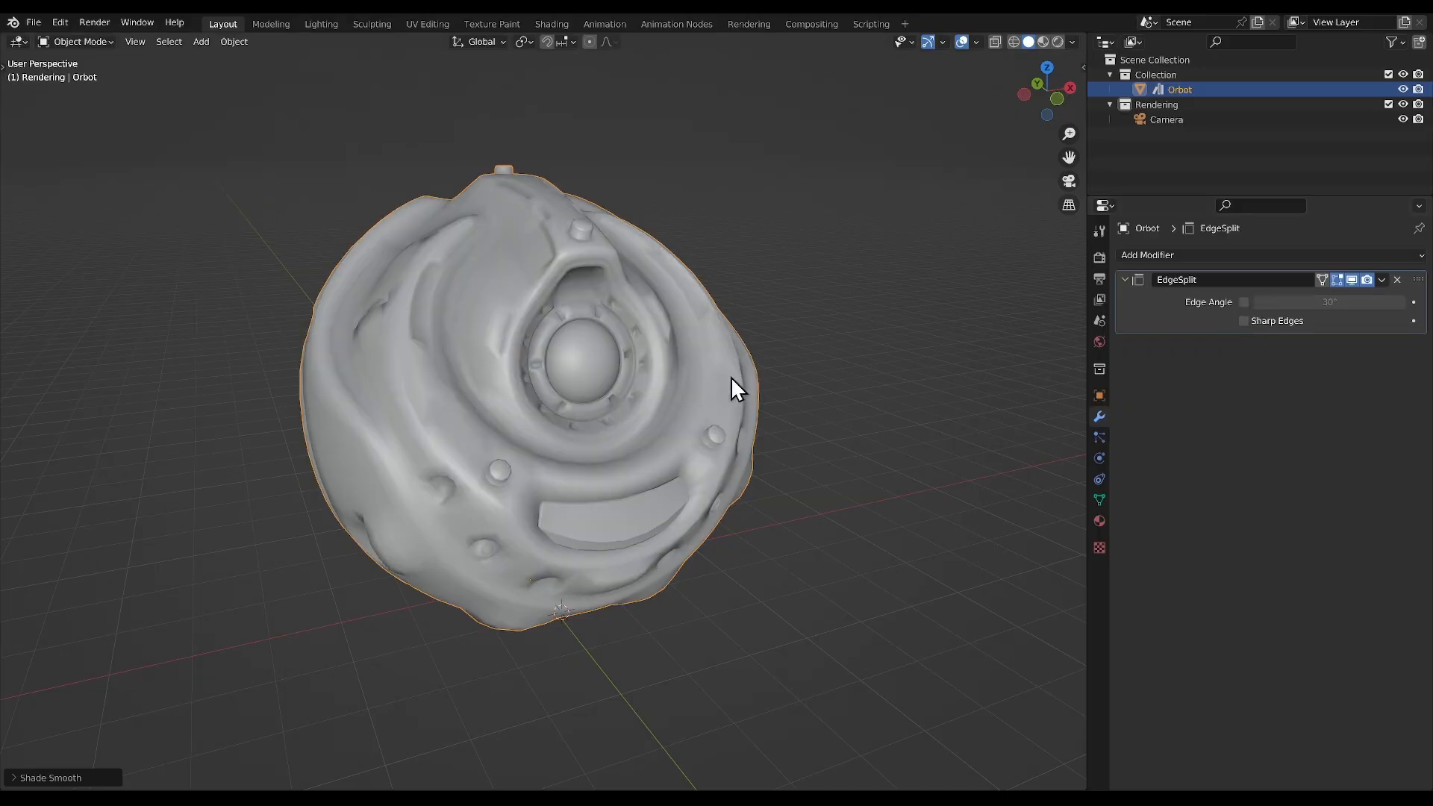
Step: Examine the edges marked sharp around the Orbot mesh in Edit Mode, including the Sharp overlay setting and the edge operations
{"action": "middle_click_drag", "start_coordinate": [732, 379], "coordinate": [767, 376]}
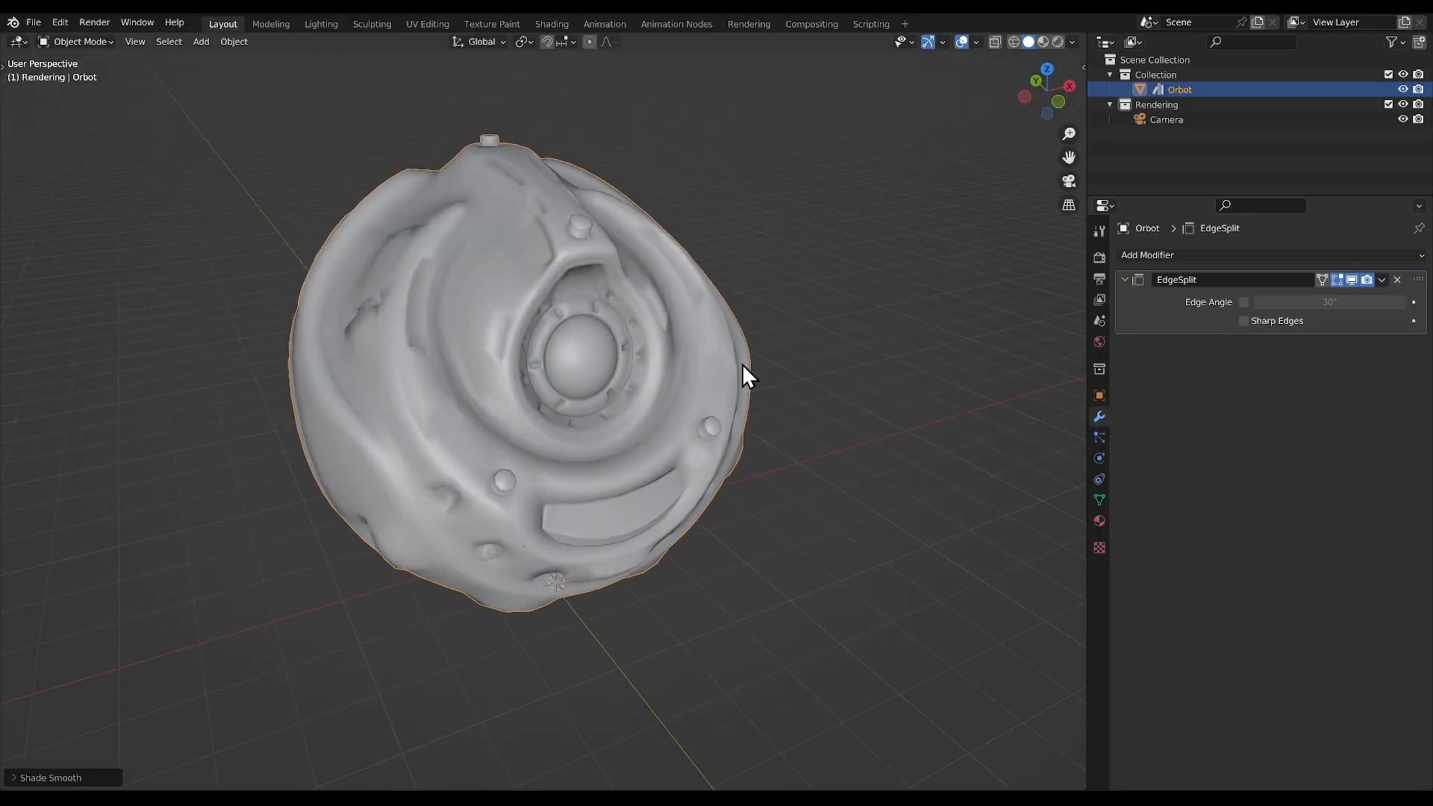
{"action": "key", "text": "Tab"}
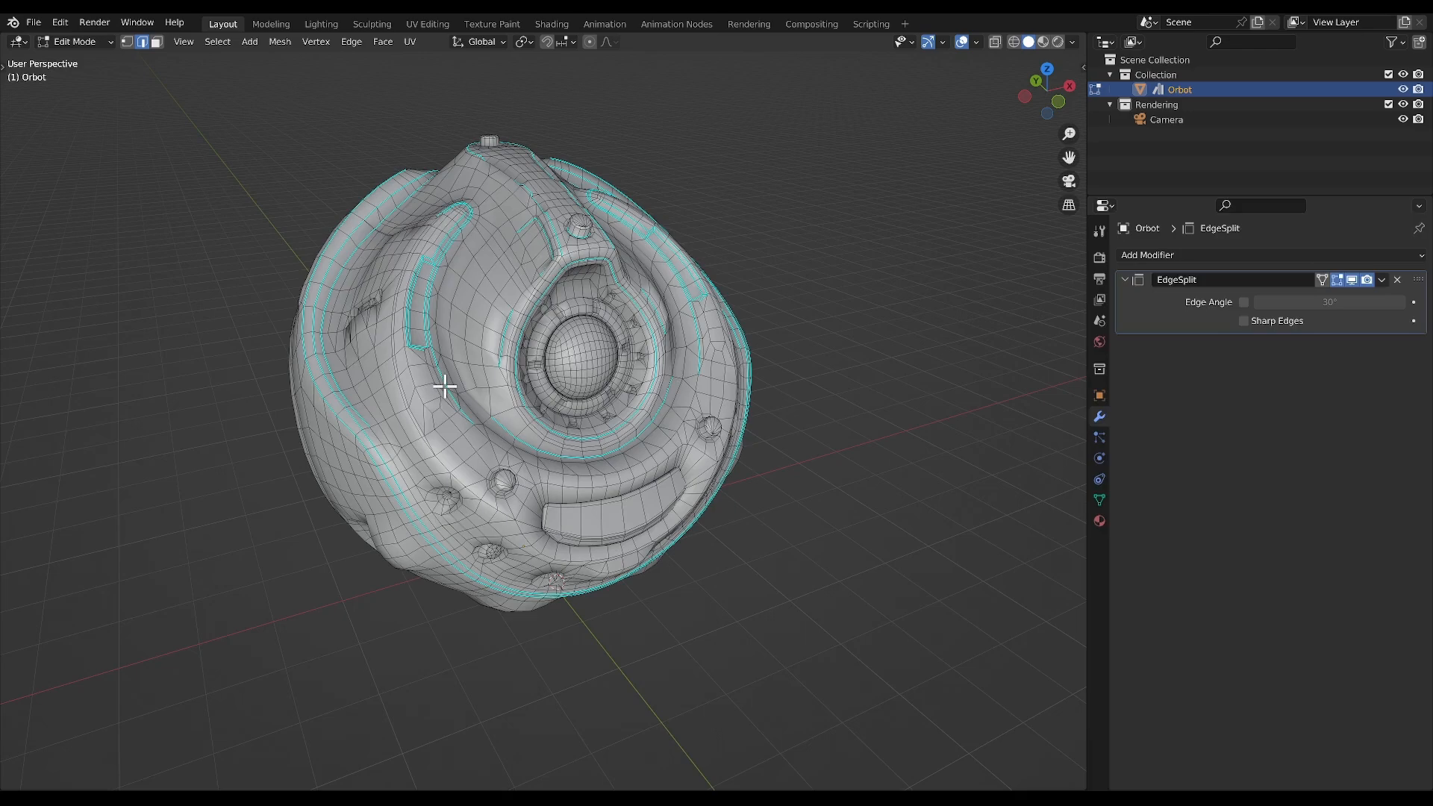
{"action": "left_click", "coordinate": [976, 42]}
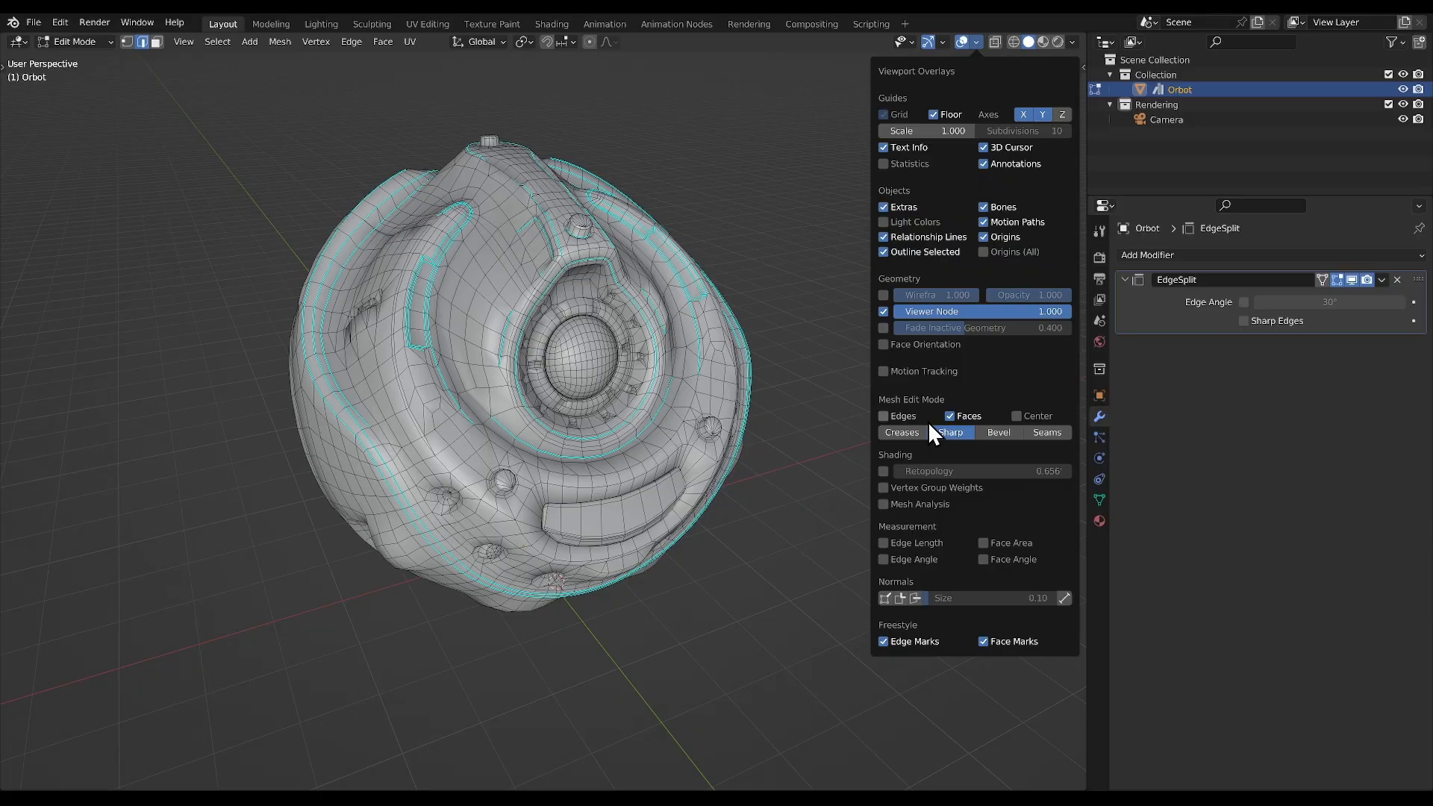
{"action": "scroll", "coordinate": [447, 394], "scroll_direction": "up", "scroll_amount": 3}
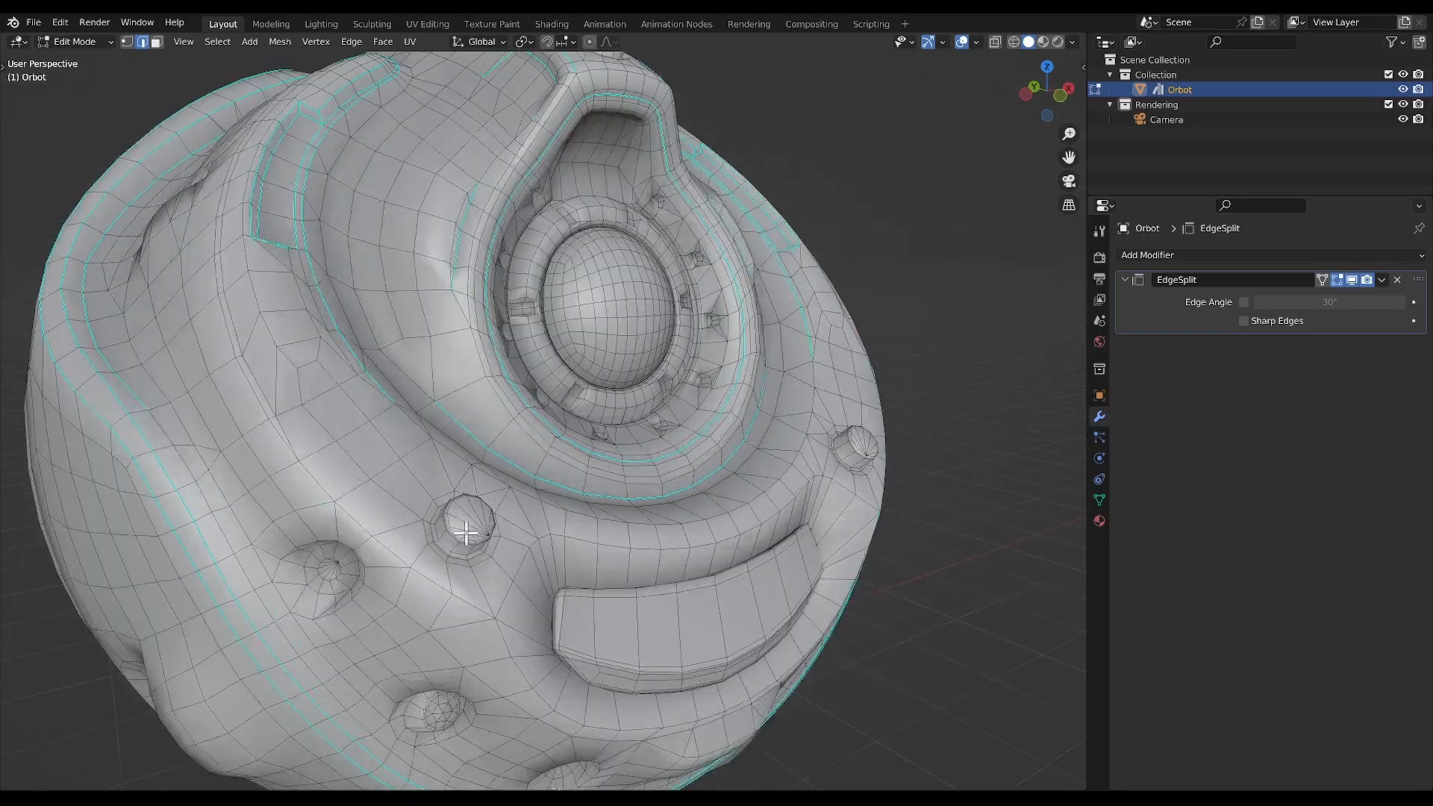
{"action": "middle_click_drag", "start_coordinate": [472, 534], "coordinate": [524, 441], "text": "shift"}
{"action": "scroll", "coordinate": [523, 441], "scroll_direction": "up", "scroll_amount": 1}
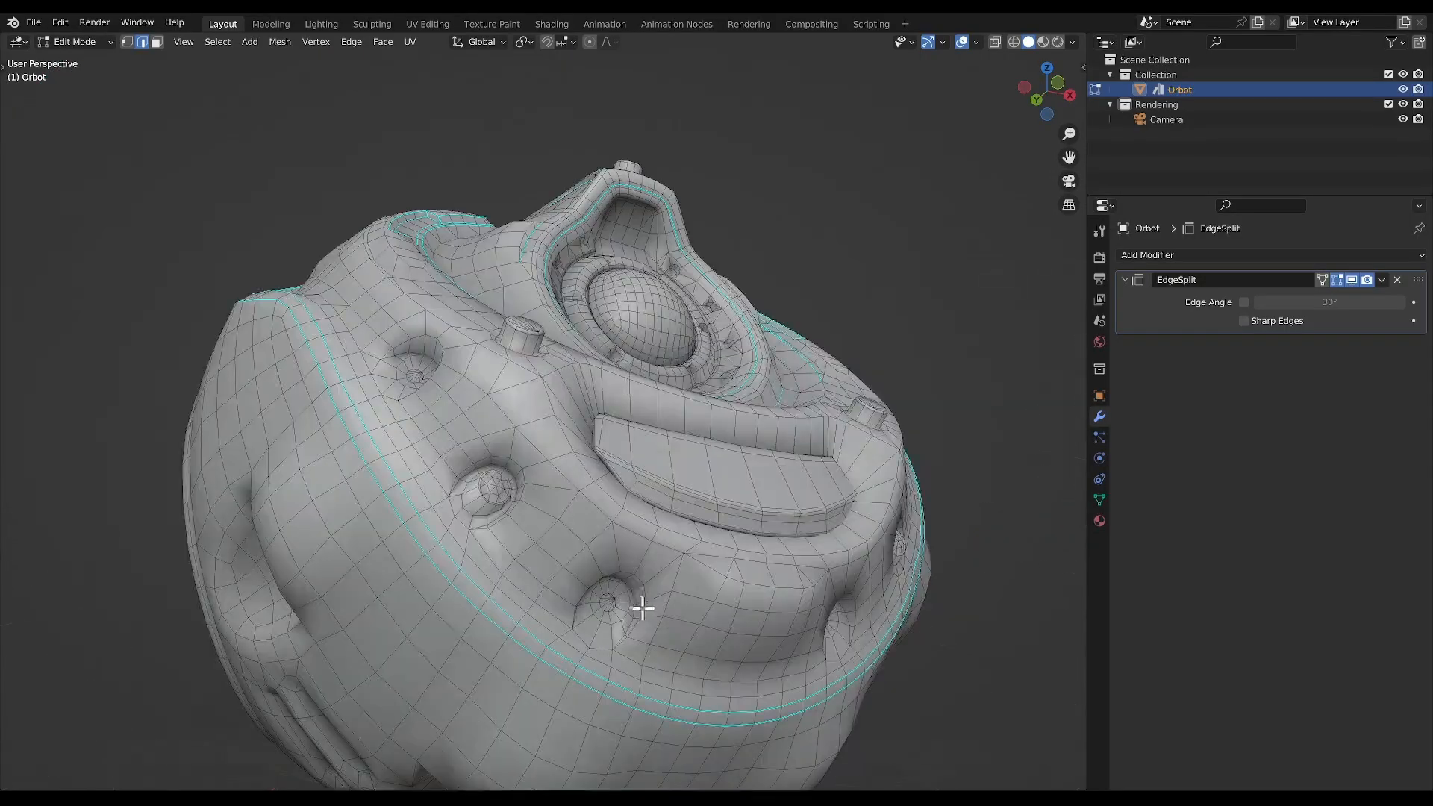
{"action": "left_click", "coordinate": [630, 594], "text": "alt+shift"}
{"action": "middle_click_drag", "start_coordinate": [453, 398], "coordinate": [486, 441]}
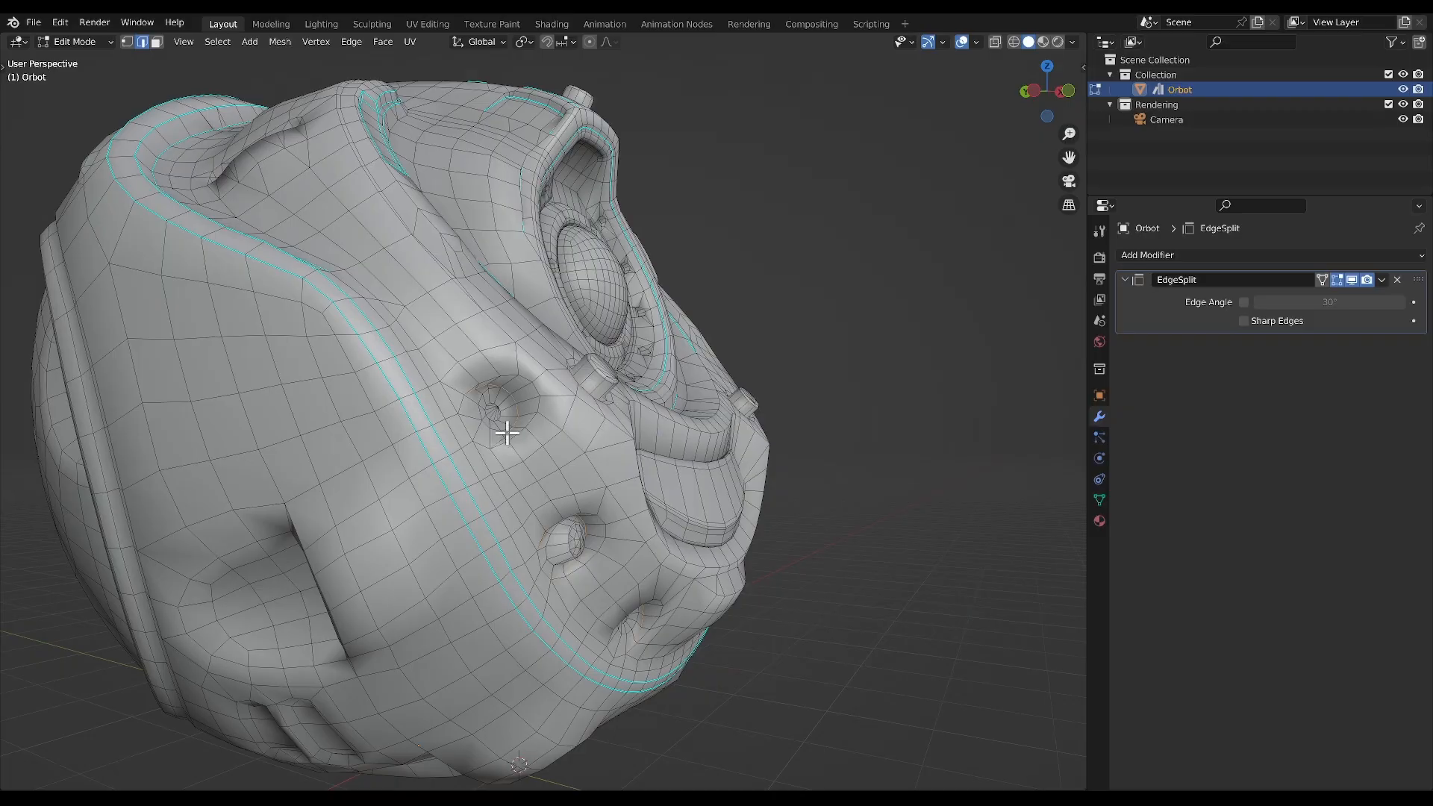
{"action": "scroll", "coordinate": [555, 464], "scroll_direction": "down", "scroll_amount": 1}
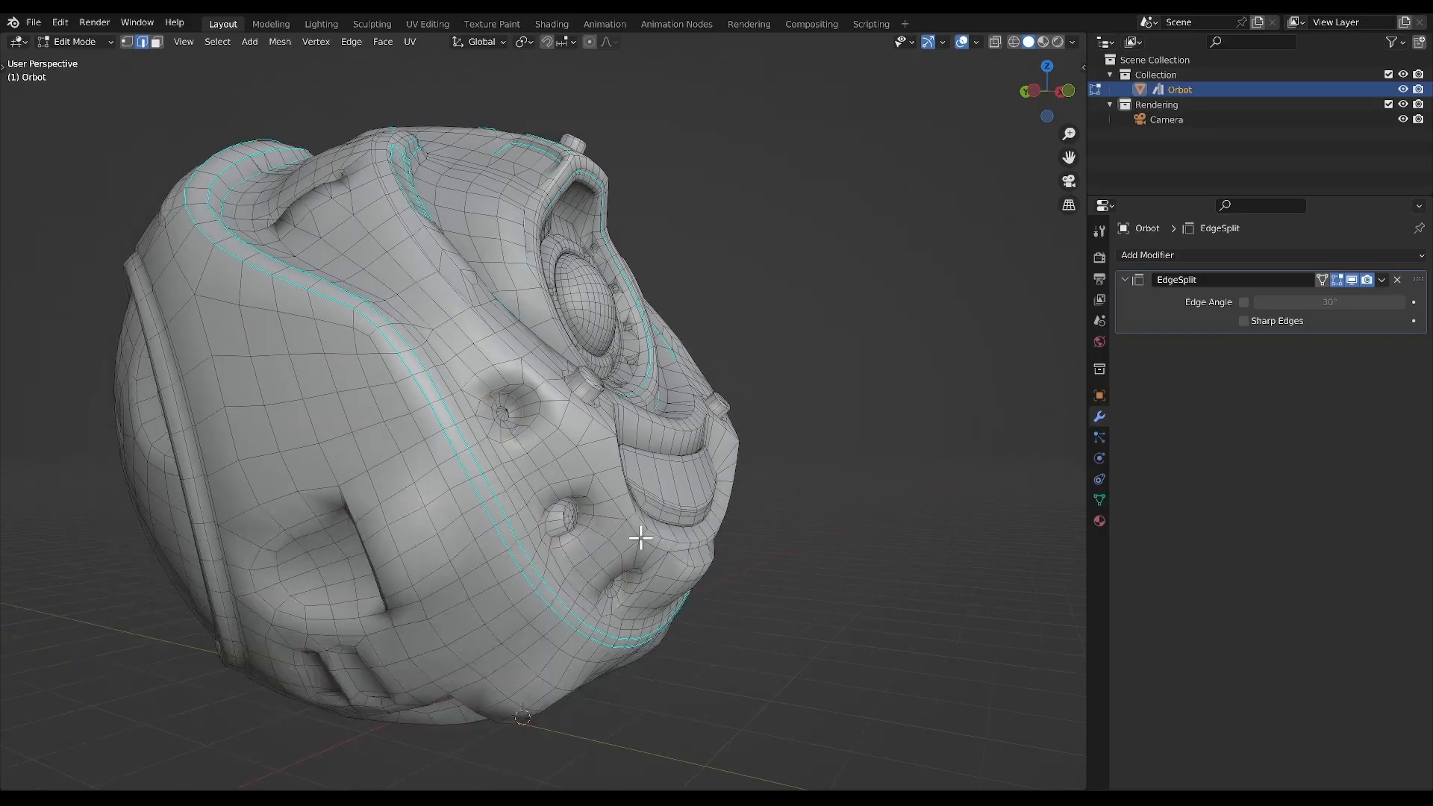
{"action": "middle_click_drag", "start_coordinate": [640, 537], "coordinate": [583, 533]}
{"action": "key", "text": "ctrl+e"}
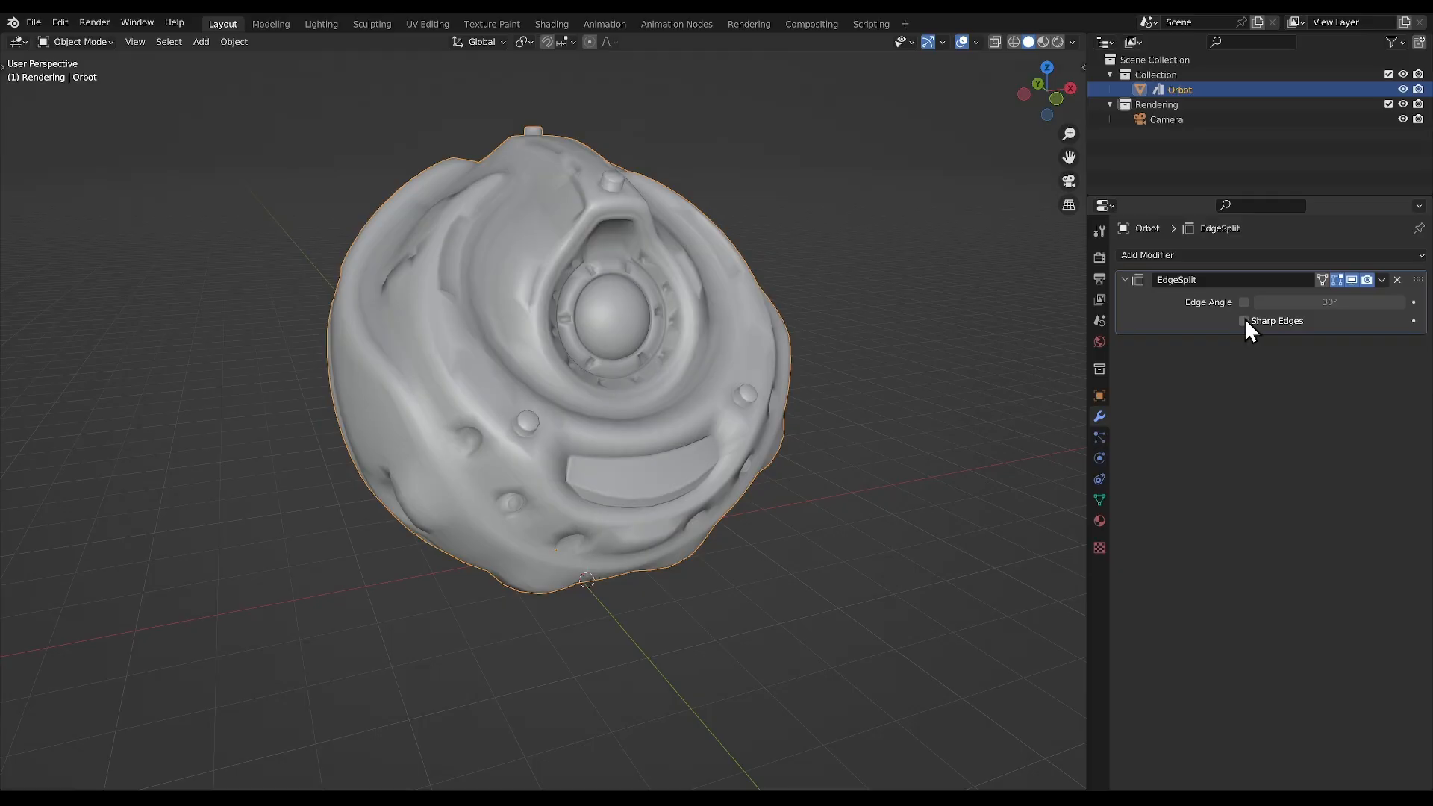
Step: Enable Sharp Edges and Edge Angle in the Orbot's Edge Split modifier
{"action": "left_click", "coordinate": [1243, 321]}
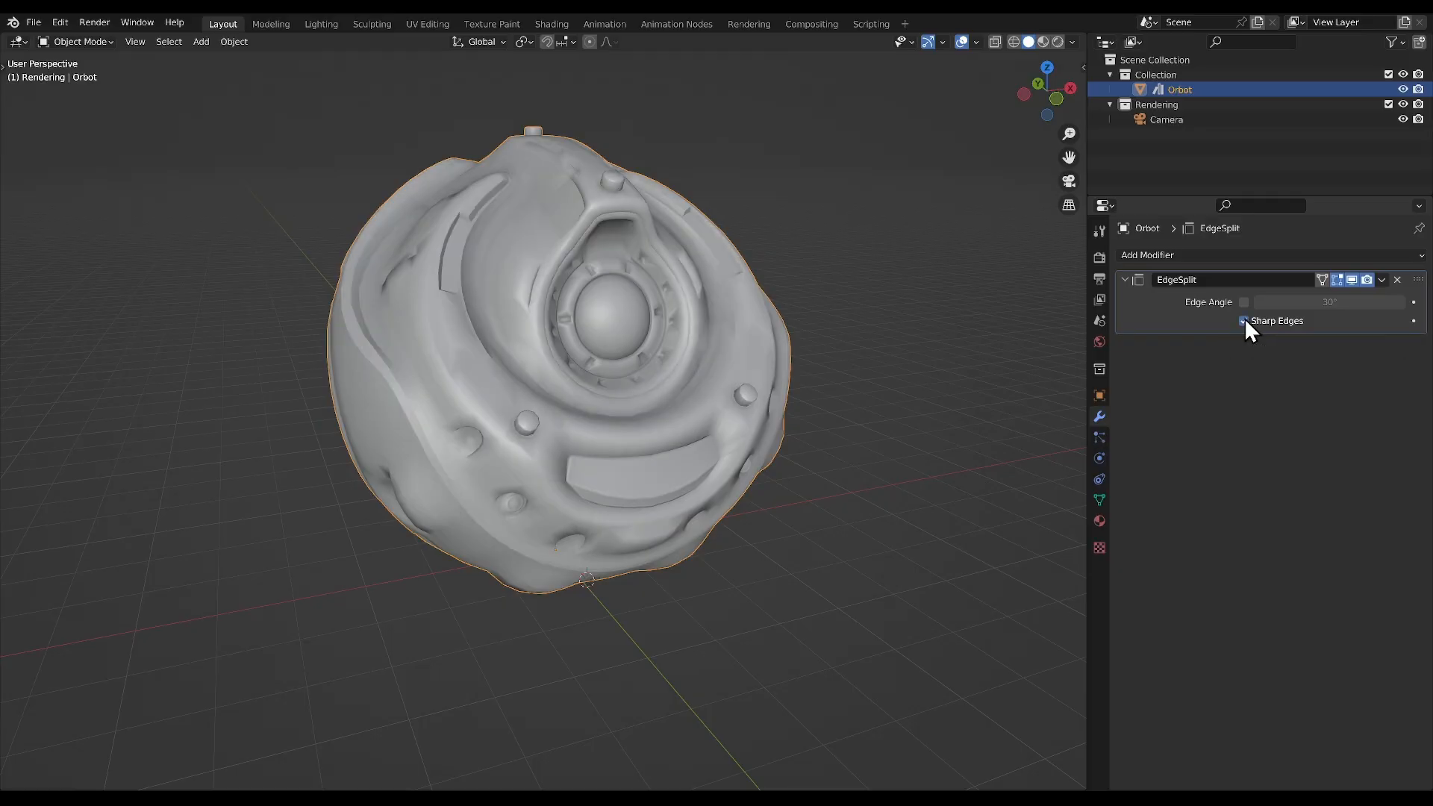
{"action": "middle_click_drag", "start_coordinate": [617, 490], "coordinate": [630, 438]}
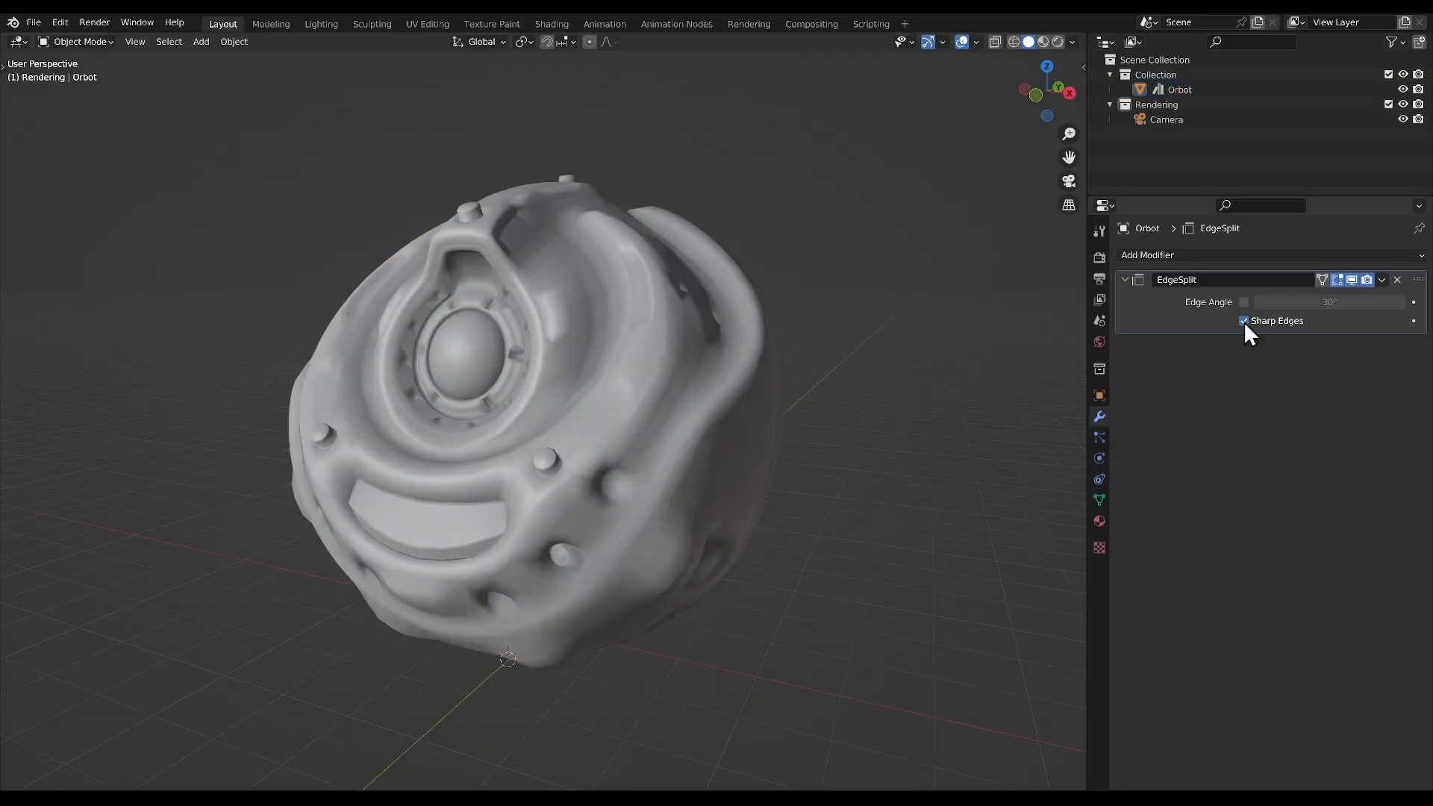
{"action": "left_click", "coordinate": [1243, 301]}
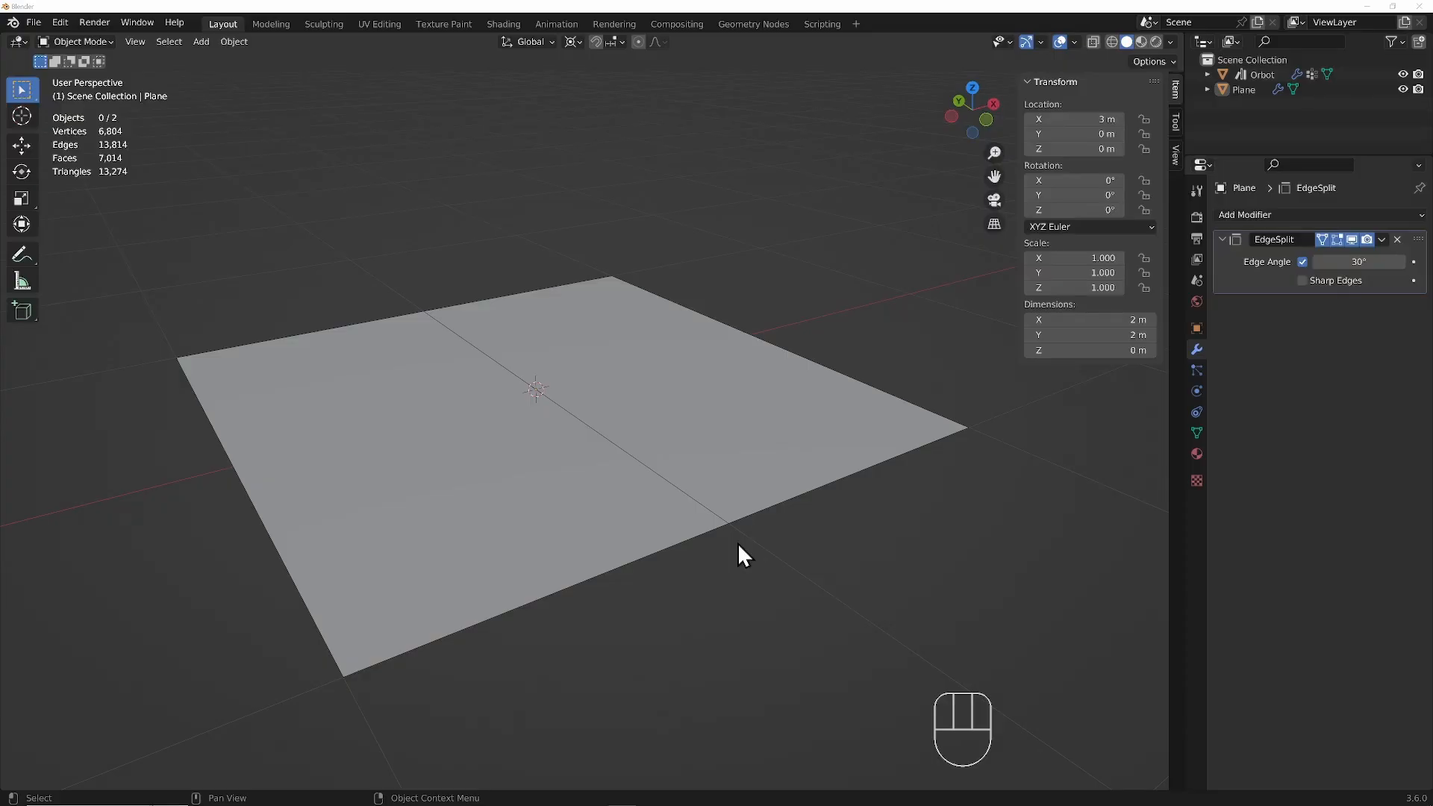
Step: Put the plane into Edit Mode and display its face normals in the viewport
{"action": "left_click", "coordinate": [844, 463]}
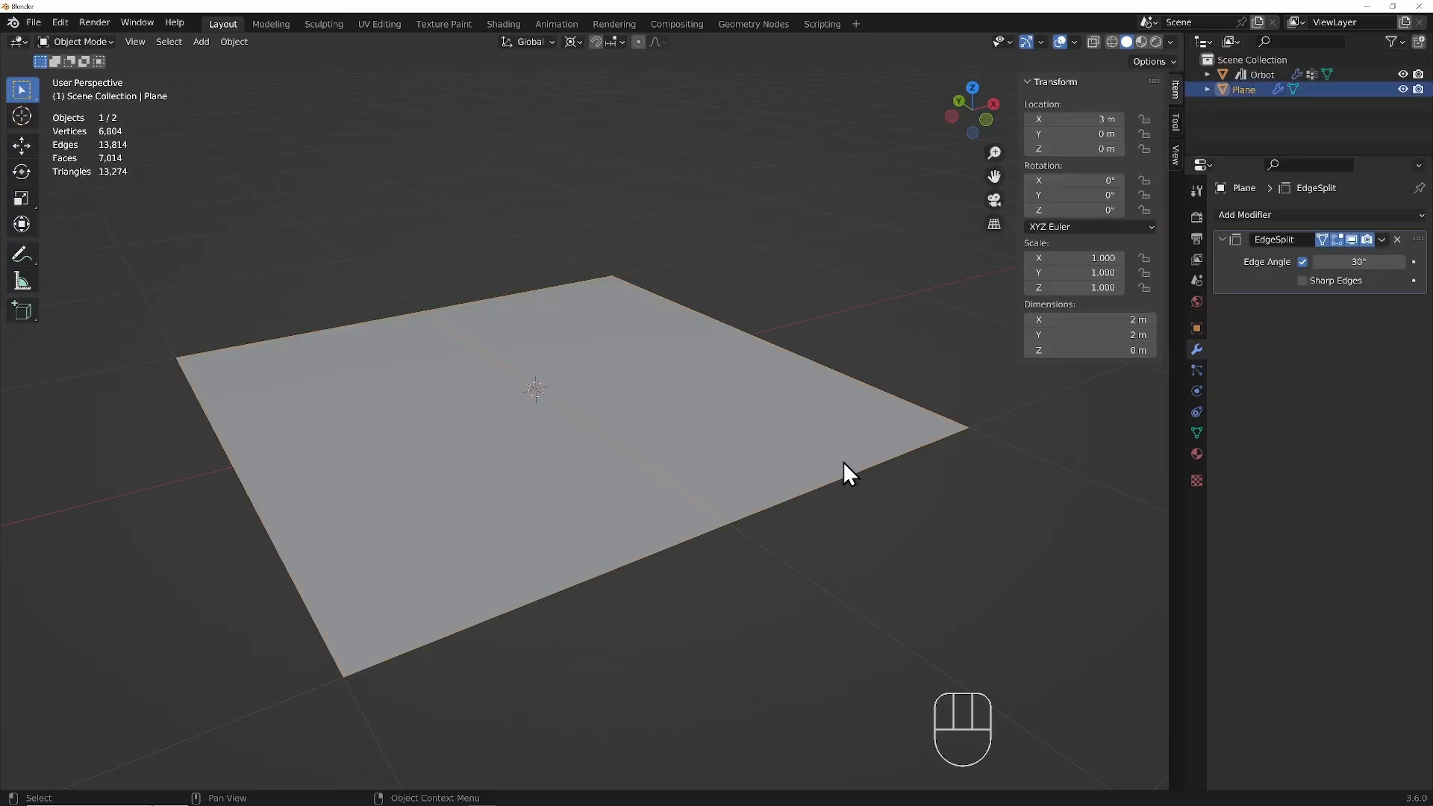
{"action": "key", "text": "Tab"}
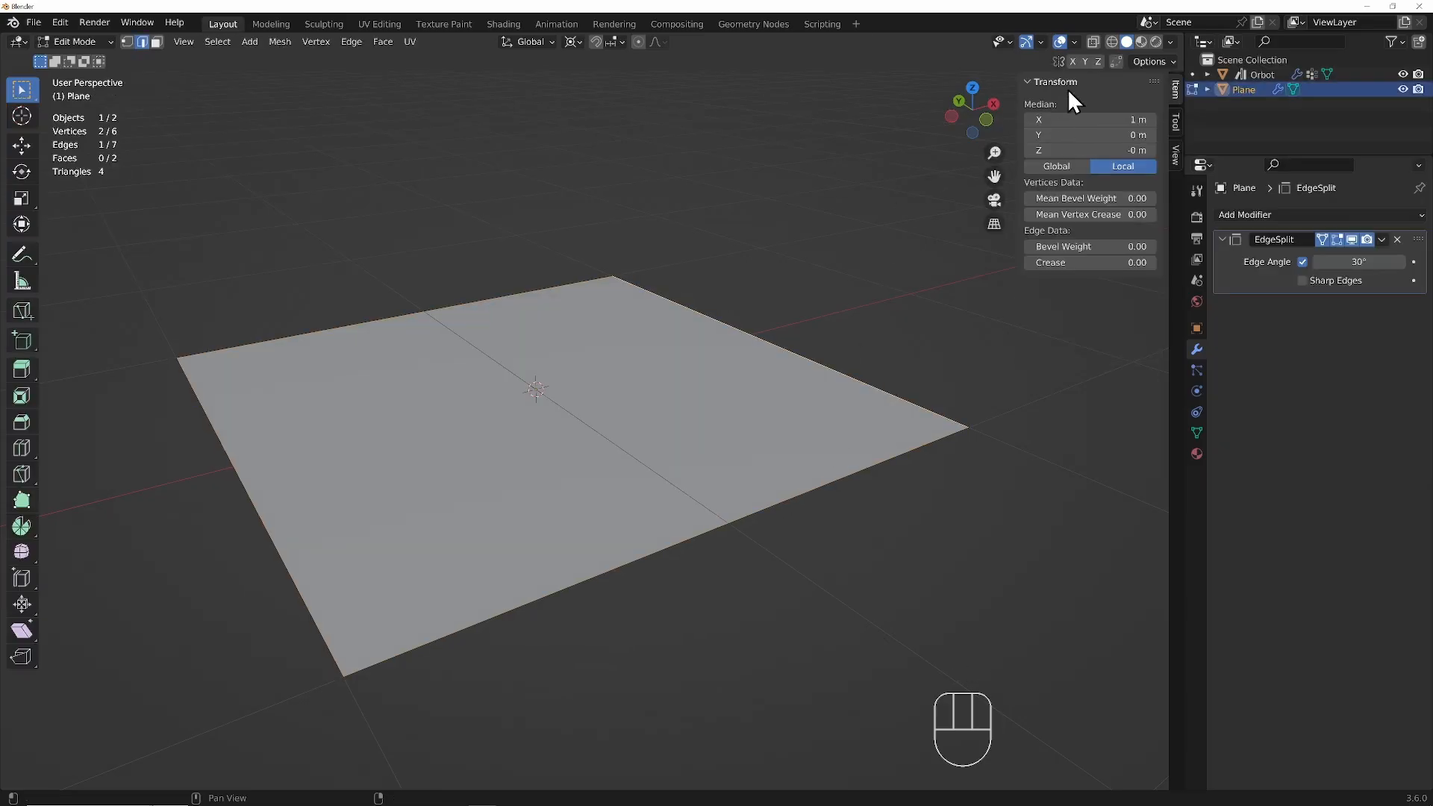
{"action": "left_click", "coordinate": [1074, 42]}
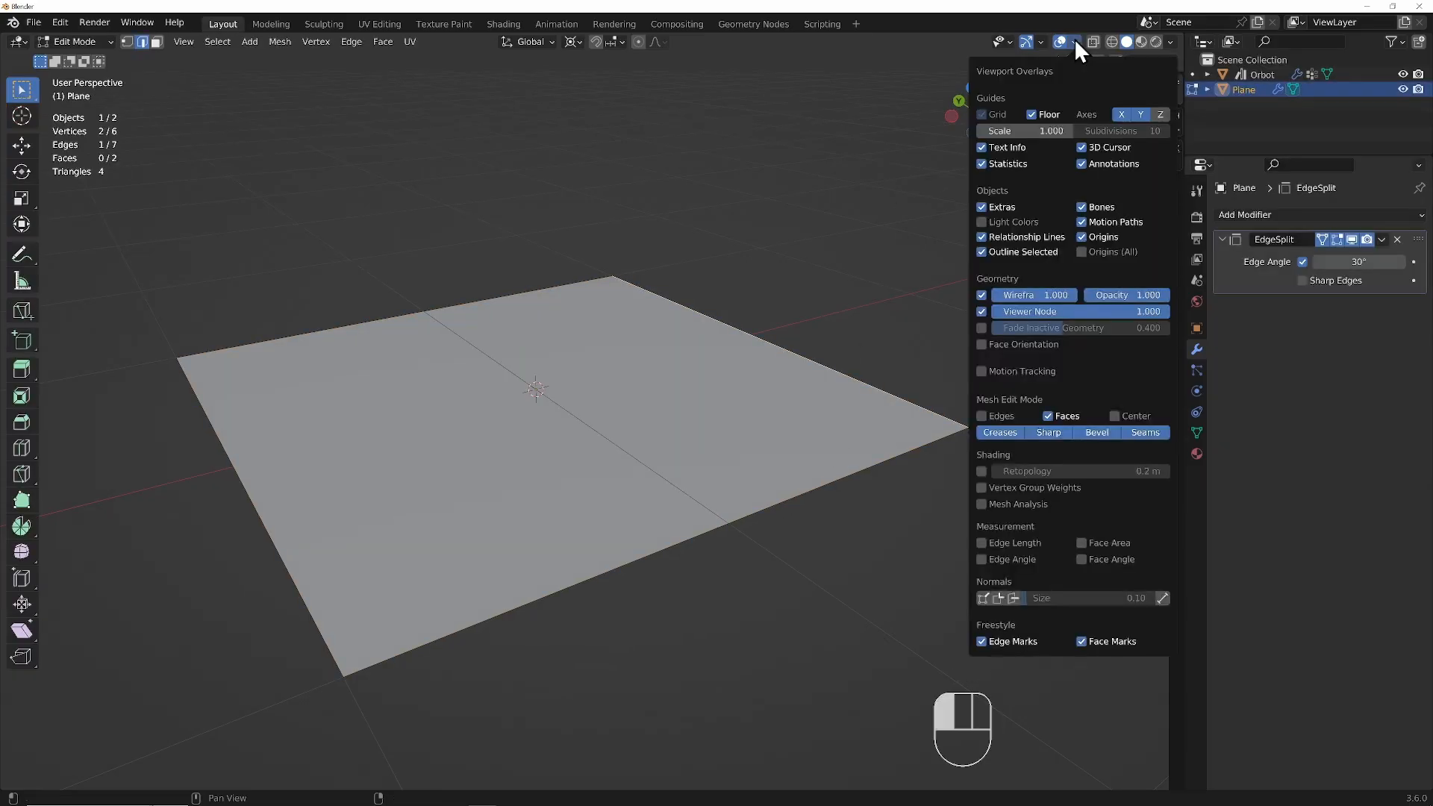
{"action": "left_click", "coordinate": [1014, 597]}
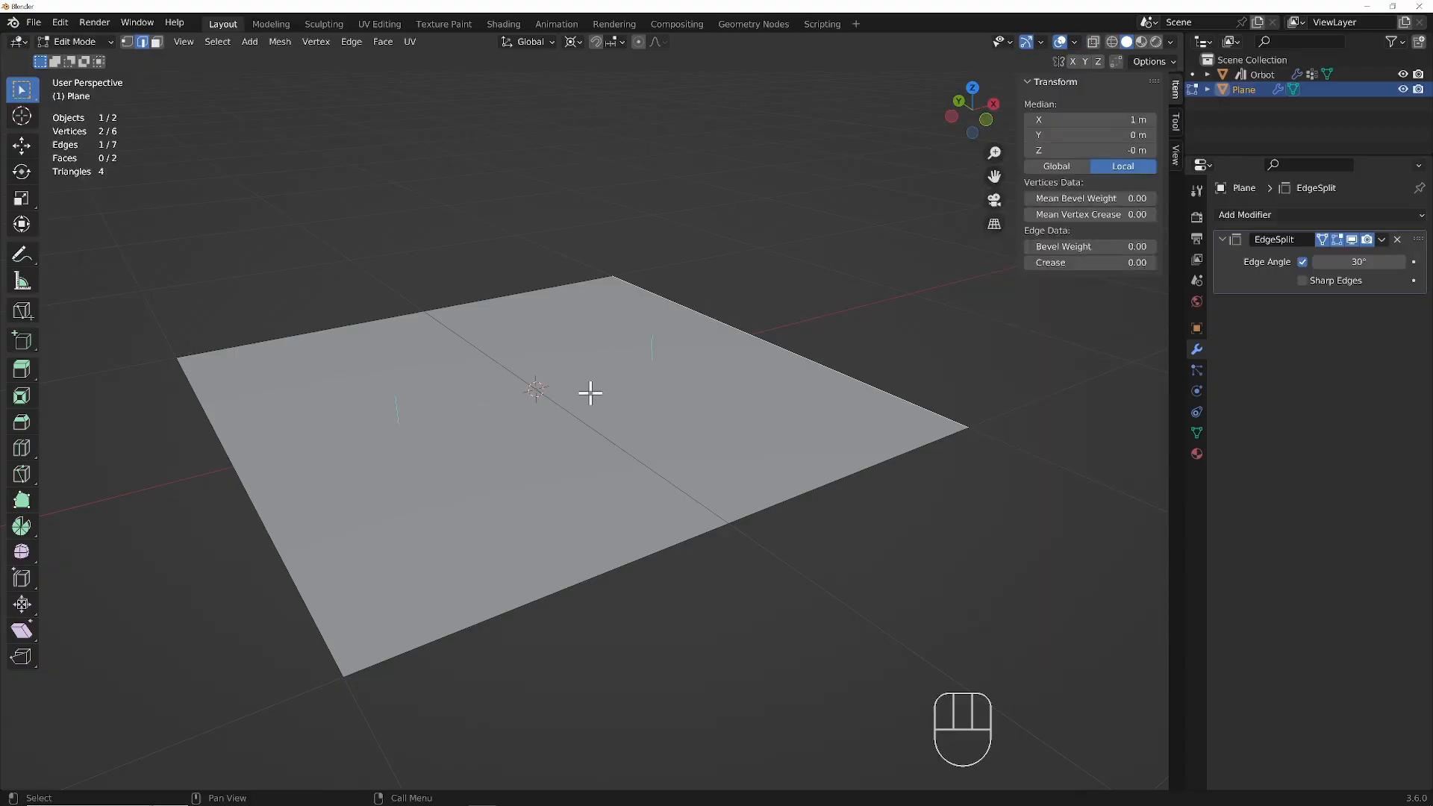
Step: Rotate the plane's selected outer edge by -60° along global Y around the 3D cursor, folding up one of its faces
{"action": "left_click", "coordinate": [573, 42]}
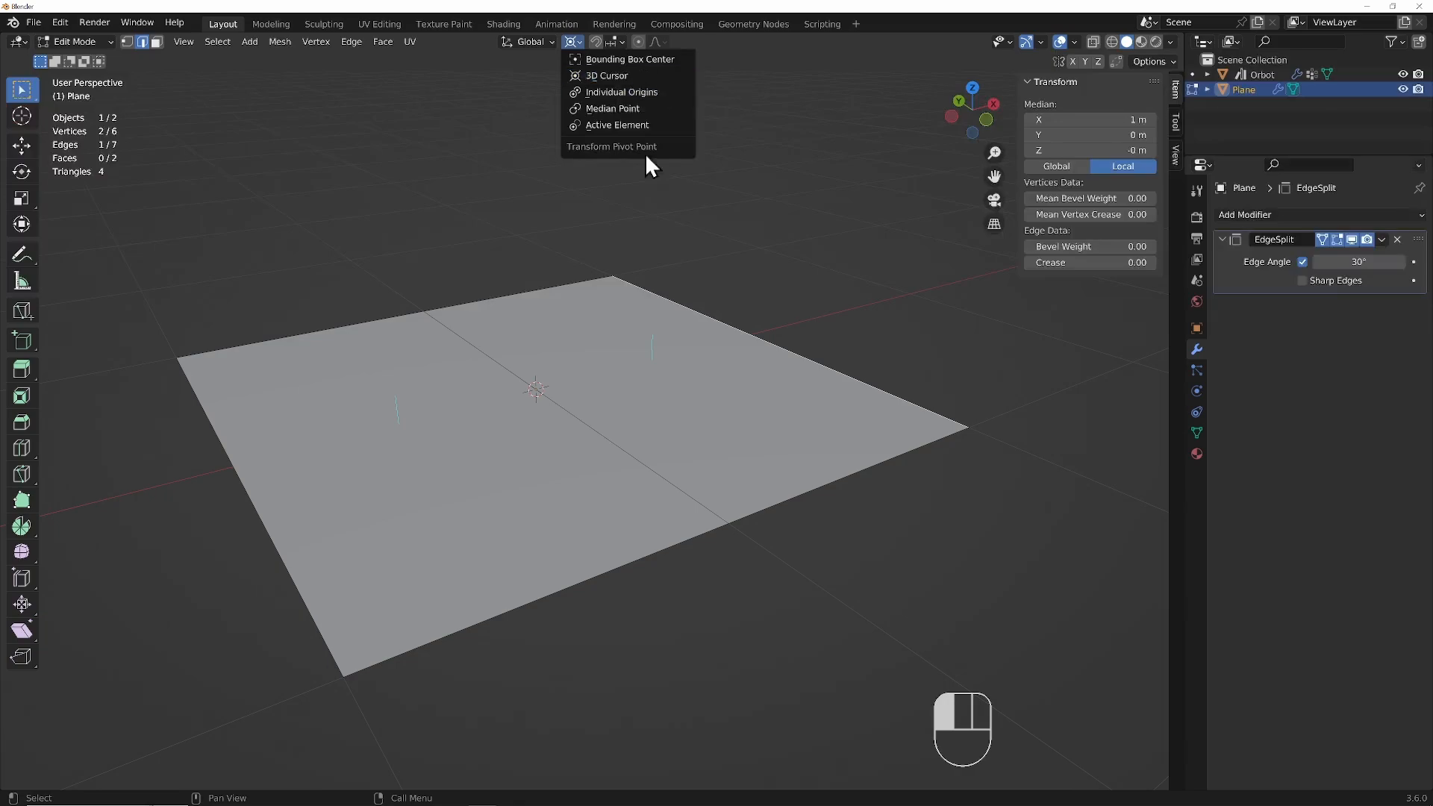
{"action": "left_click", "coordinate": [870, 387]}
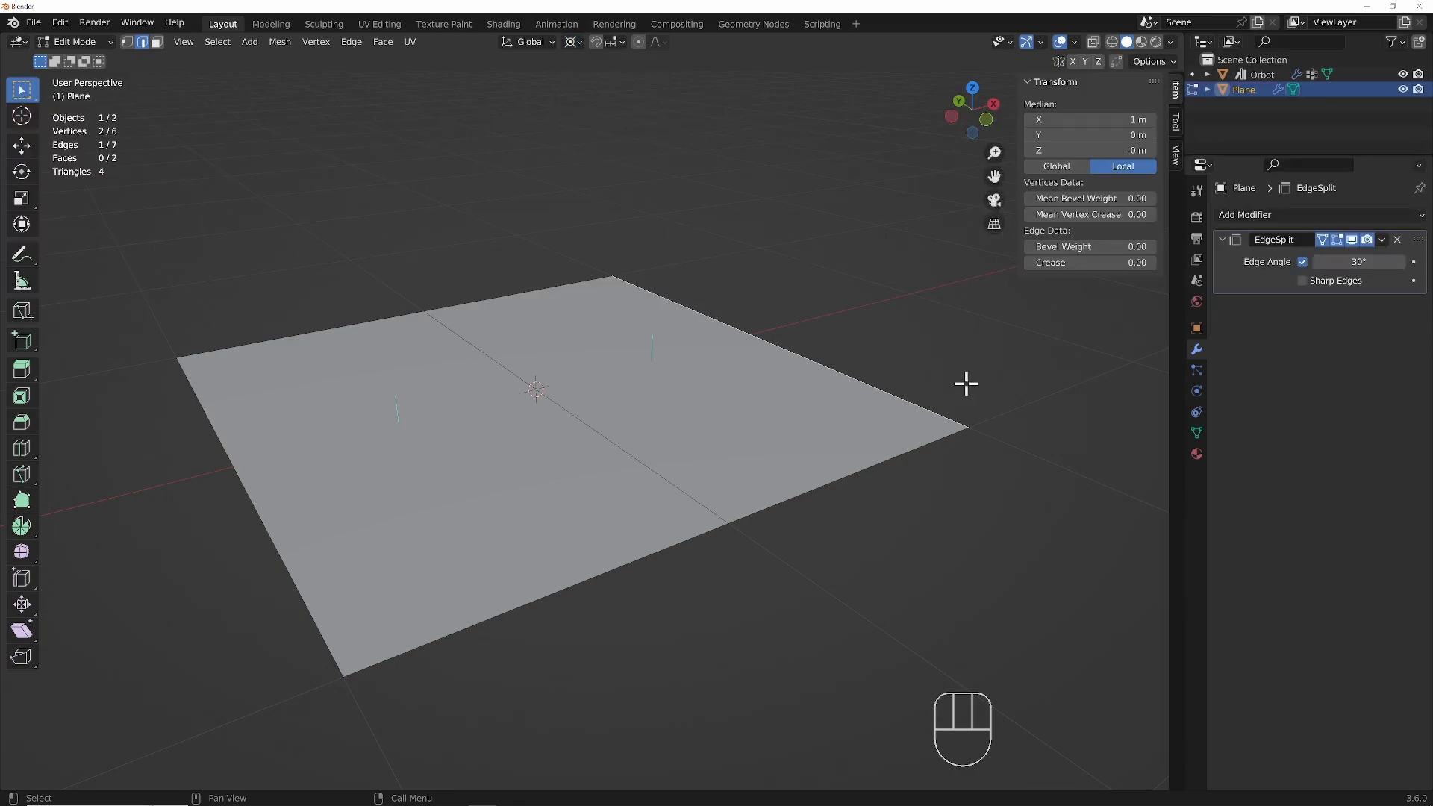
{"action": "key", "text": "r"}
{"action": "key", "text": "y"}
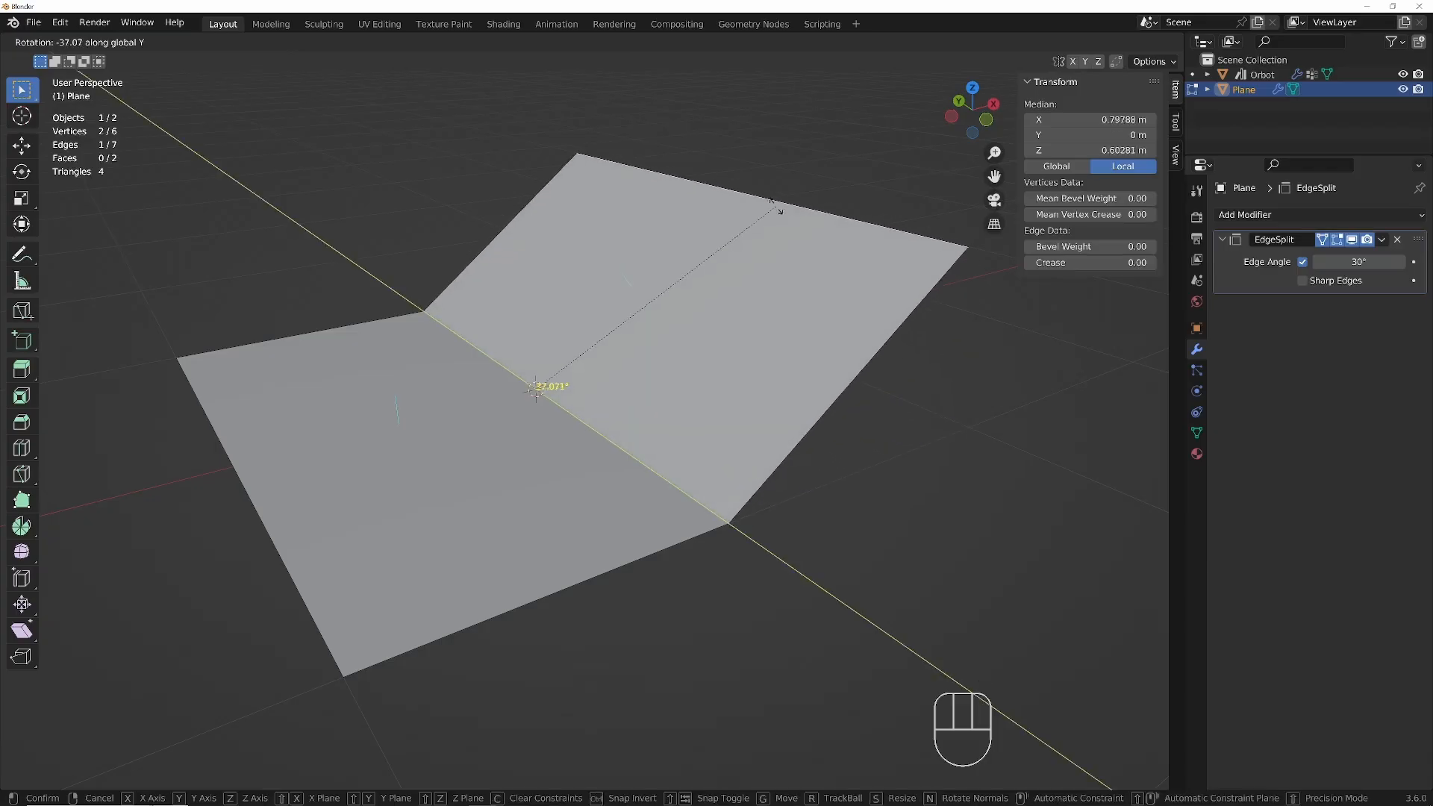
{"action": "key", "text": "ctrl"}
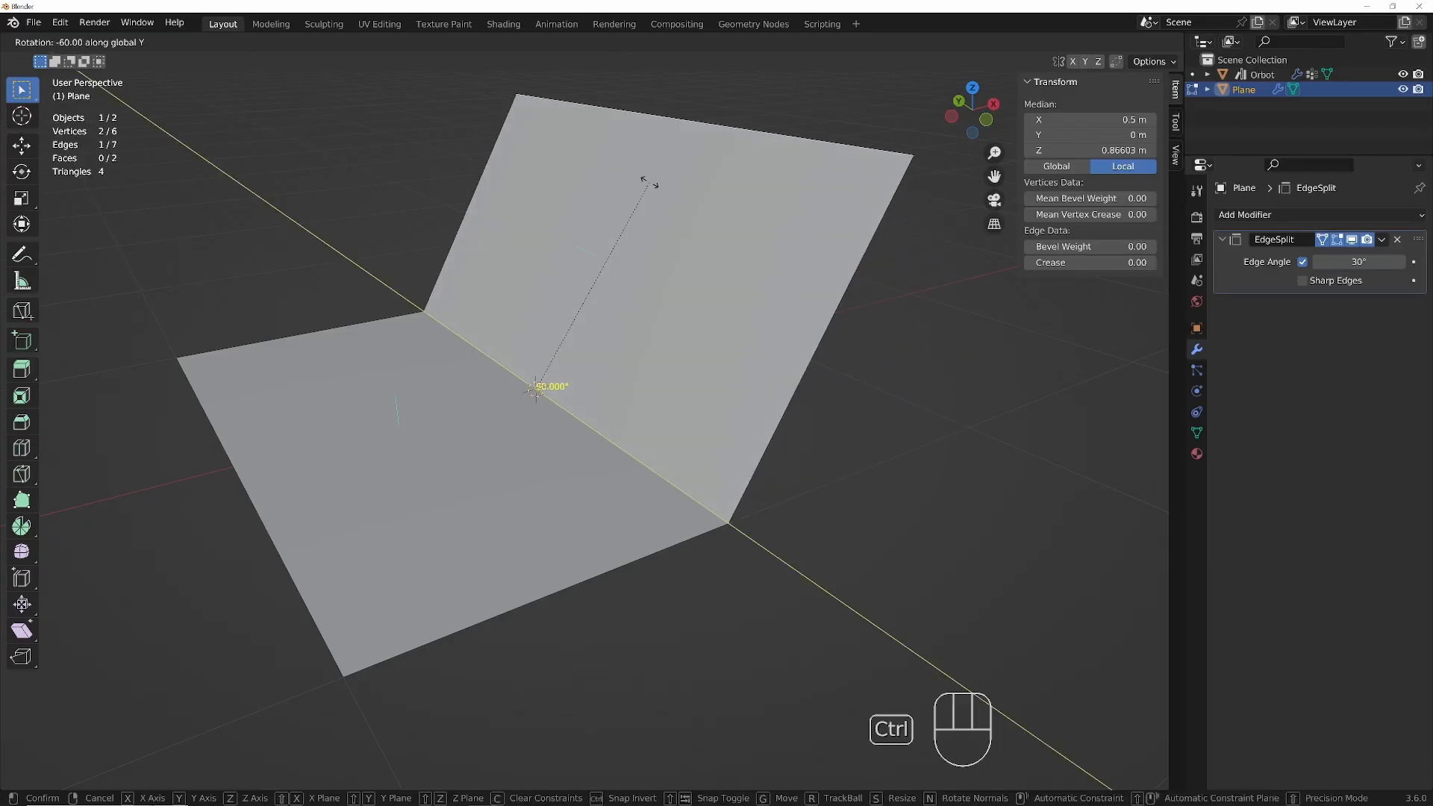
{"action": "left_click", "coordinate": [649, 183]}
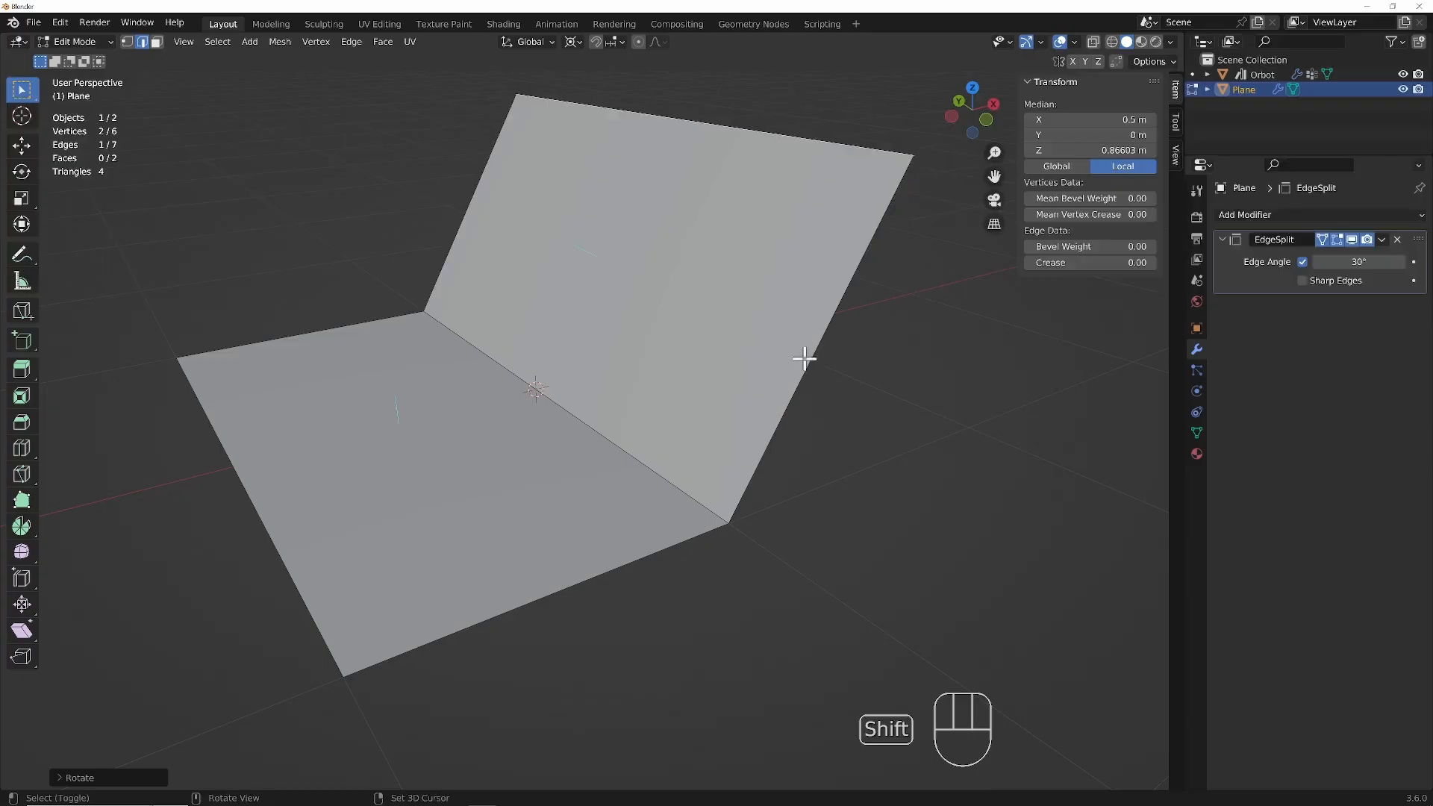
Step: Annotate the folded plane's corner with an extension line, angle arcs and the handwritten labels 60° and 120°
{"action": "mouse_move", "coordinate": [803, 352]}
{"action": "middle_mouse_down"}
{"action": "mouse_move", "coordinate": [705, 333]}
{"action": "mouse_move", "coordinate": [796, 342]}
{"action": "middle_mouse_up"}
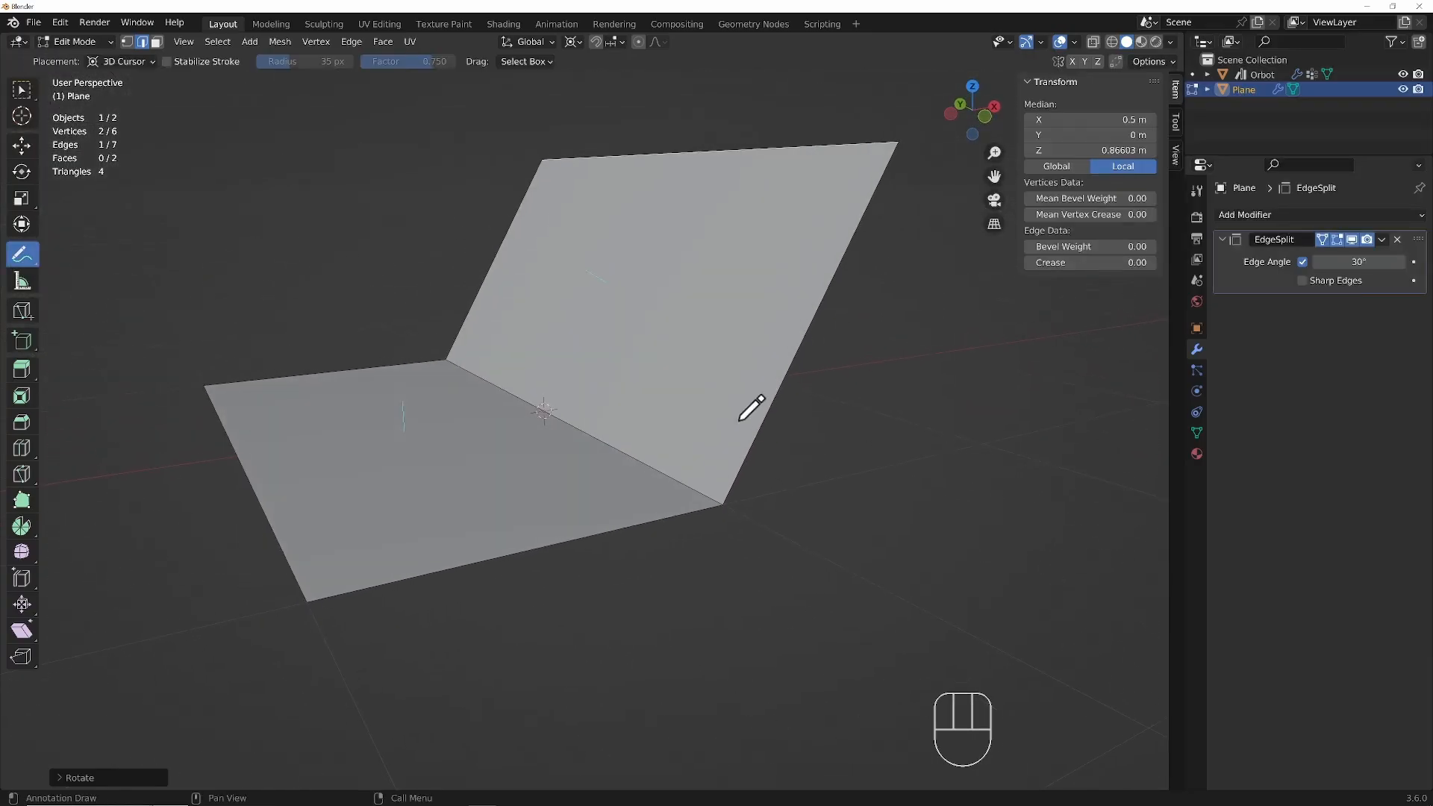
{"action": "mouse_move", "coordinate": [746, 417]}
{"action": "left_mouse_down"}
{"action": "mouse_move", "coordinate": [662, 473]}
{"action": "mouse_move", "coordinate": [663, 500]}
{"action": "mouse_move", "coordinate": [699, 447]}
{"action": "mouse_move", "coordinate": [768, 421]}
{"action": "mouse_move", "coordinate": [723, 504]}
{"action": "mouse_move", "coordinate": [826, 480]}
{"action": "left_mouse_up"}
{"action": "mouse_move", "coordinate": [752, 448]}
{"action": "left_mouse_down"}
{"action": "mouse_move", "coordinate": [774, 490]}
{"action": "mouse_move", "coordinate": [777, 468]}
{"action": "left_mouse_up"}
{"action": "left_click_drag", "start_coordinate": [785, 457], "coordinate": [792, 451]}
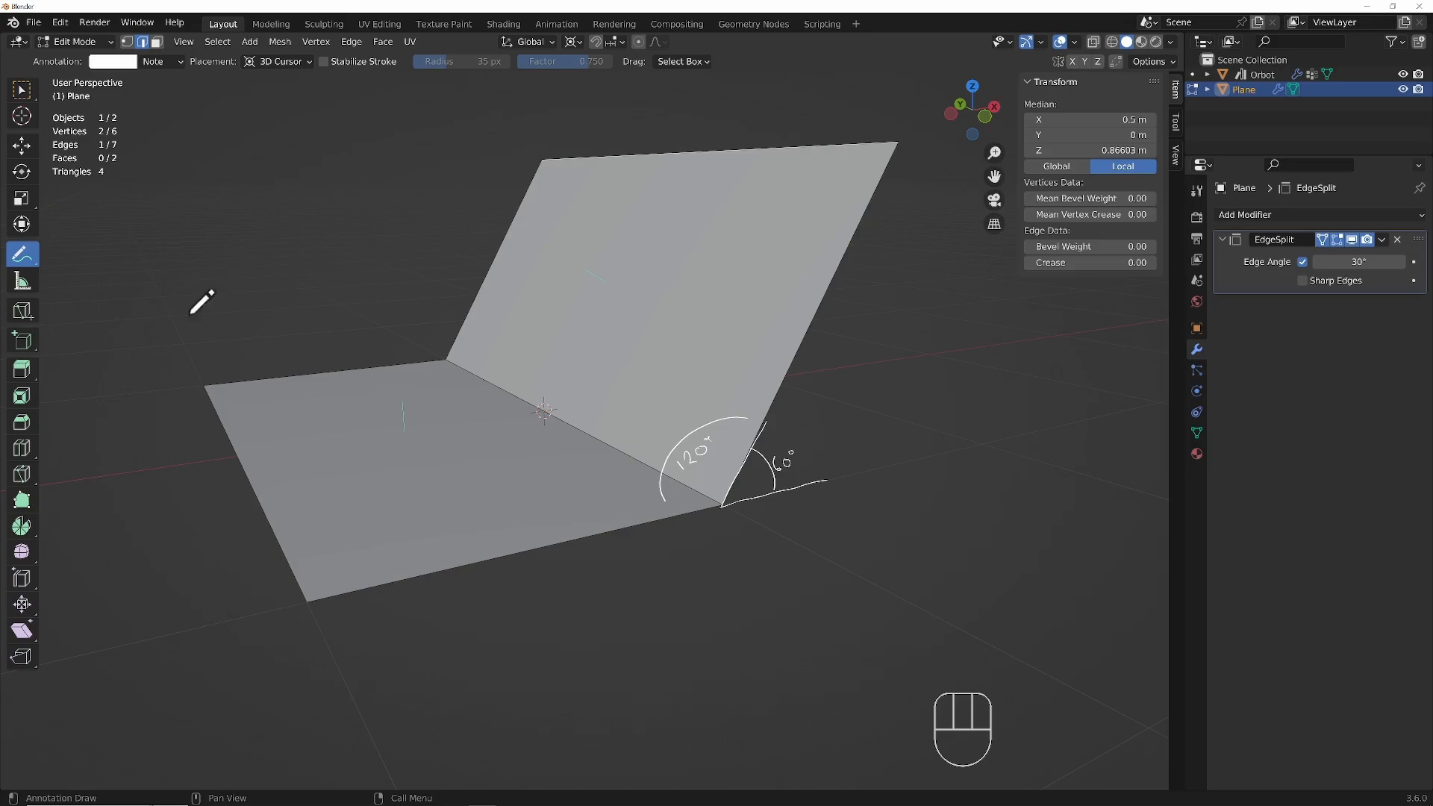
Step: Erase the angle arcs and handwritten labels from the folded plane and switch back to the selection tool
{"action": "left_click", "coordinate": [24, 254]}
{"action": "left_click", "coordinate": [107, 349]}
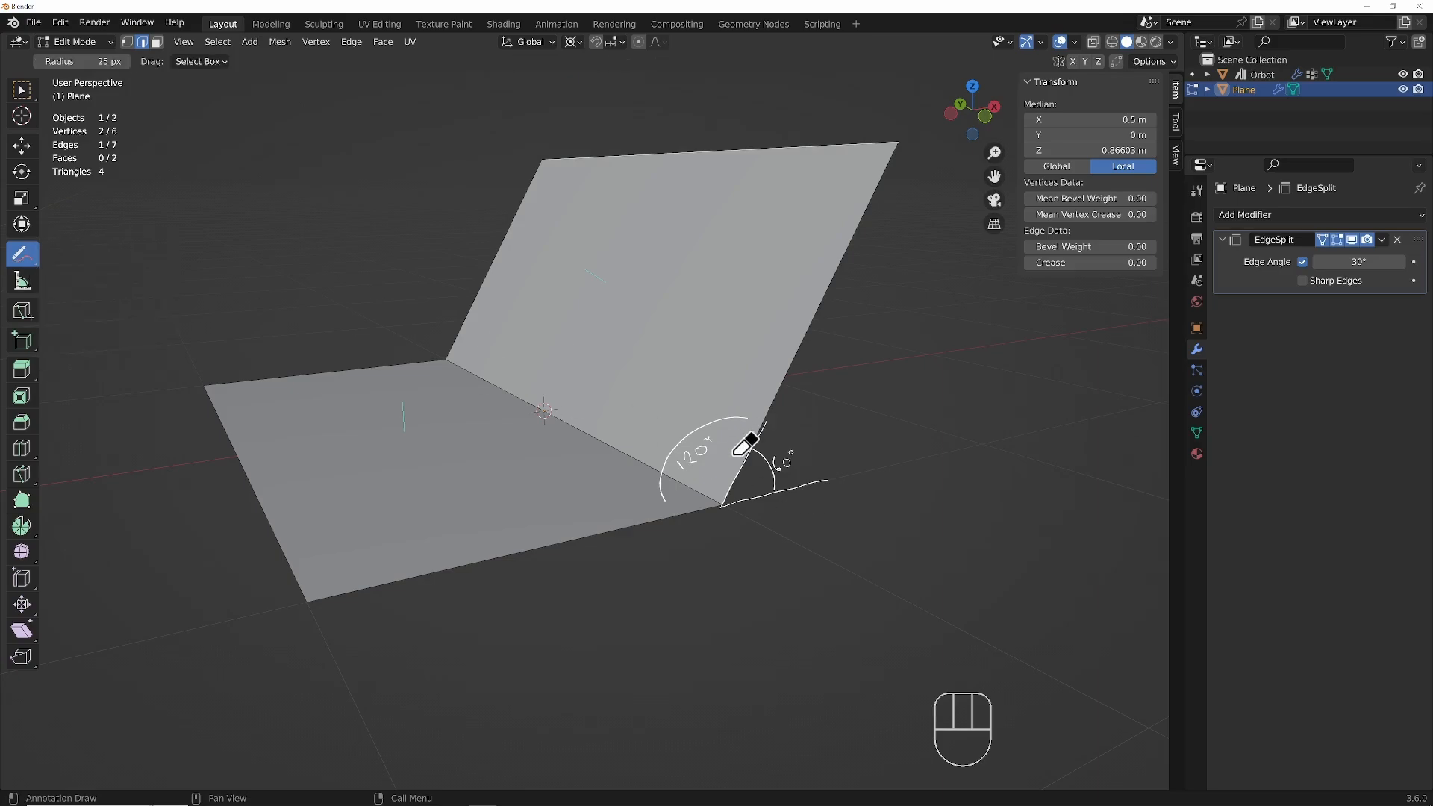
{"action": "mouse_move", "coordinate": [749, 447]}
{"action": "left_mouse_down"}
{"action": "mouse_move", "coordinate": [729, 438]}
{"action": "mouse_move", "coordinate": [668, 474]}
{"action": "mouse_move", "coordinate": [761, 410]}
{"action": "mouse_move", "coordinate": [754, 467]}
{"action": "mouse_move", "coordinate": [770, 435]}
{"action": "mouse_move", "coordinate": [783, 466]}
{"action": "mouse_move", "coordinate": [825, 470]}
{"action": "mouse_move", "coordinate": [803, 451]}
{"action": "left_mouse_up"}
{"action": "key", "text": "w"}
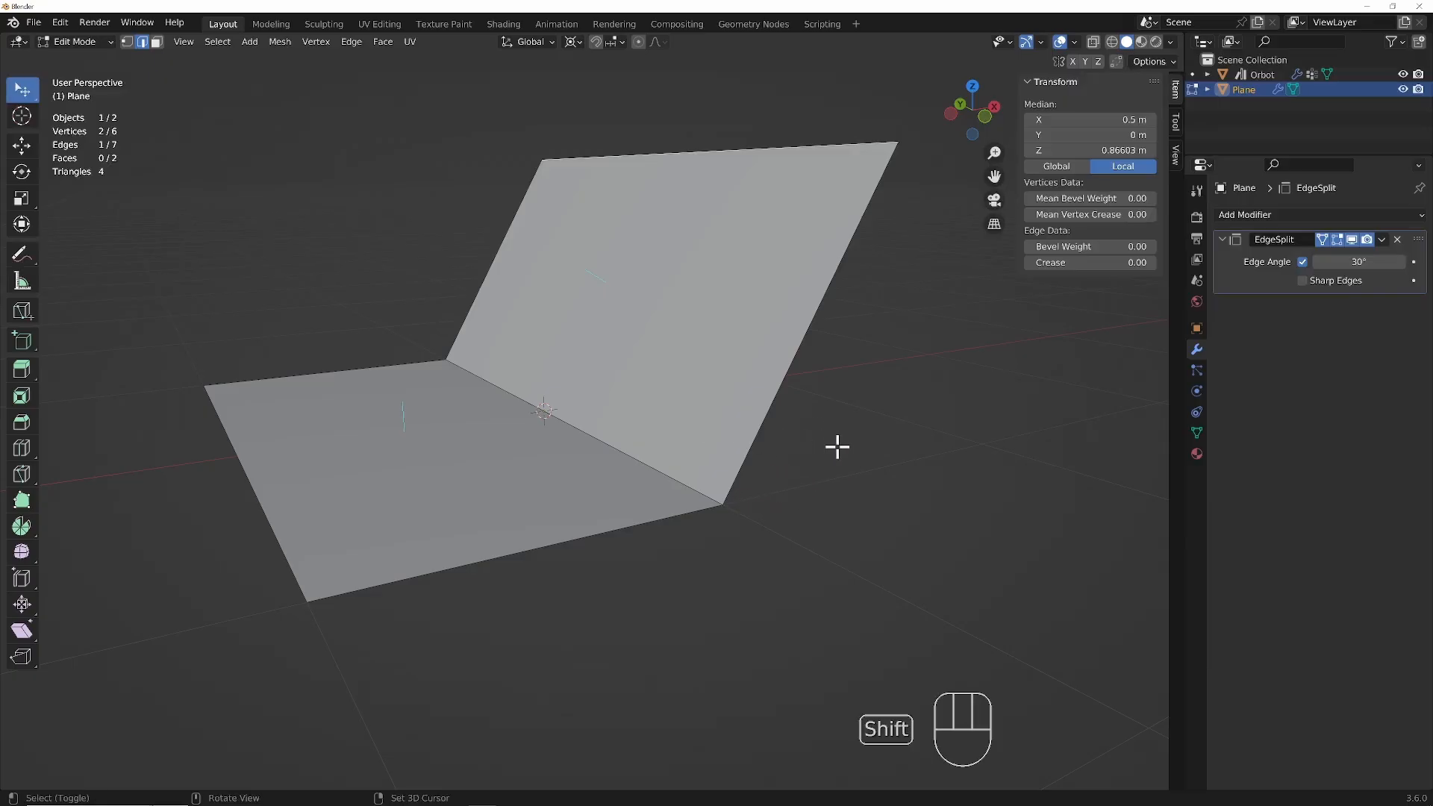
Step: Increase the display size of the face normals until the lines from the plane's two faces cross
{"action": "middle_click_drag", "start_coordinate": [838, 445], "coordinate": [780, 467], "text": "shift"}
{"action": "left_click", "coordinate": [1076, 40]}
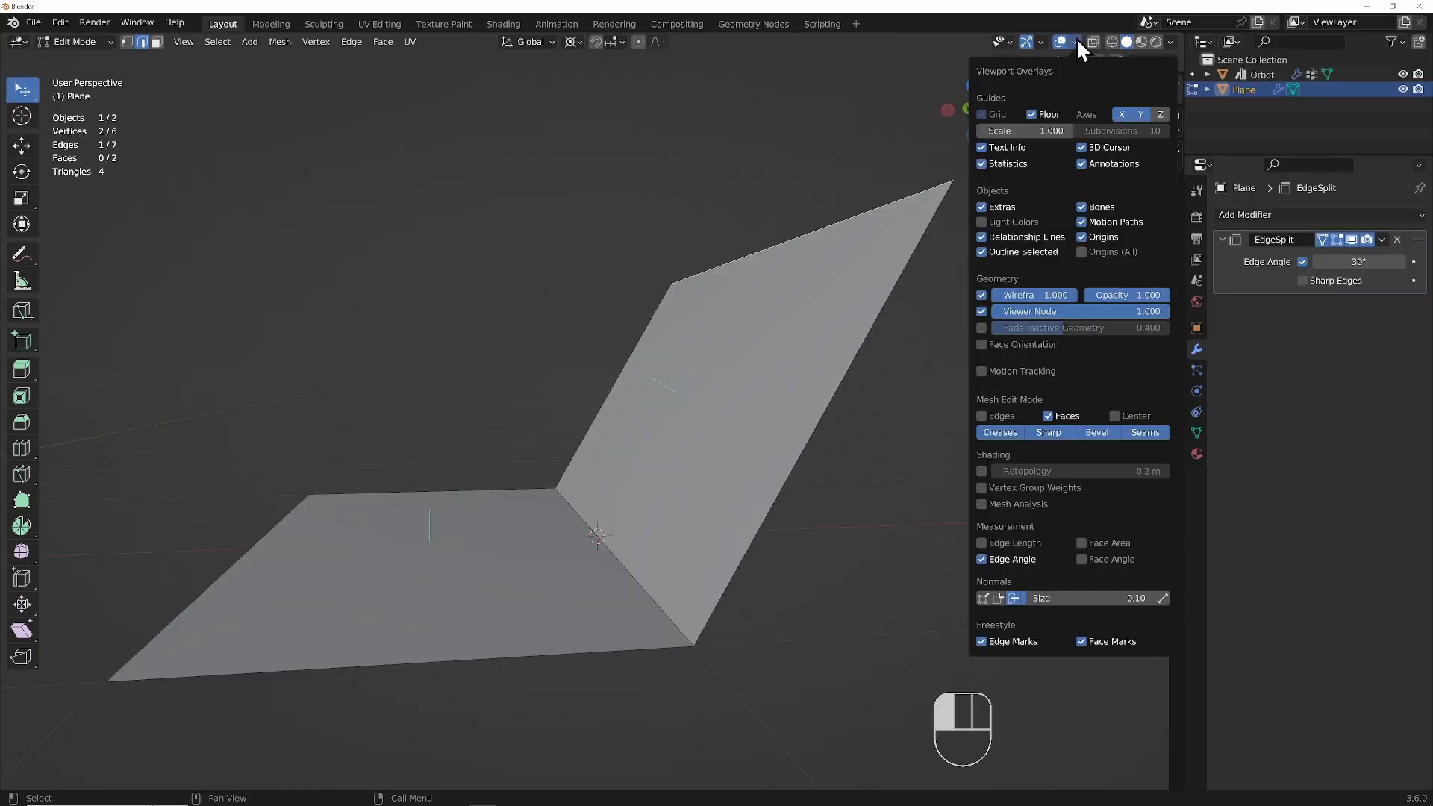
{"action": "mouse_move", "coordinate": [1081, 598]}
{"action": "left_mouse_down"}
{"action": "mouse_move", "coordinate": [1141, 598]}
{"action": "mouse_move", "coordinate": [1084, 597]}
{"action": "left_mouse_up"}
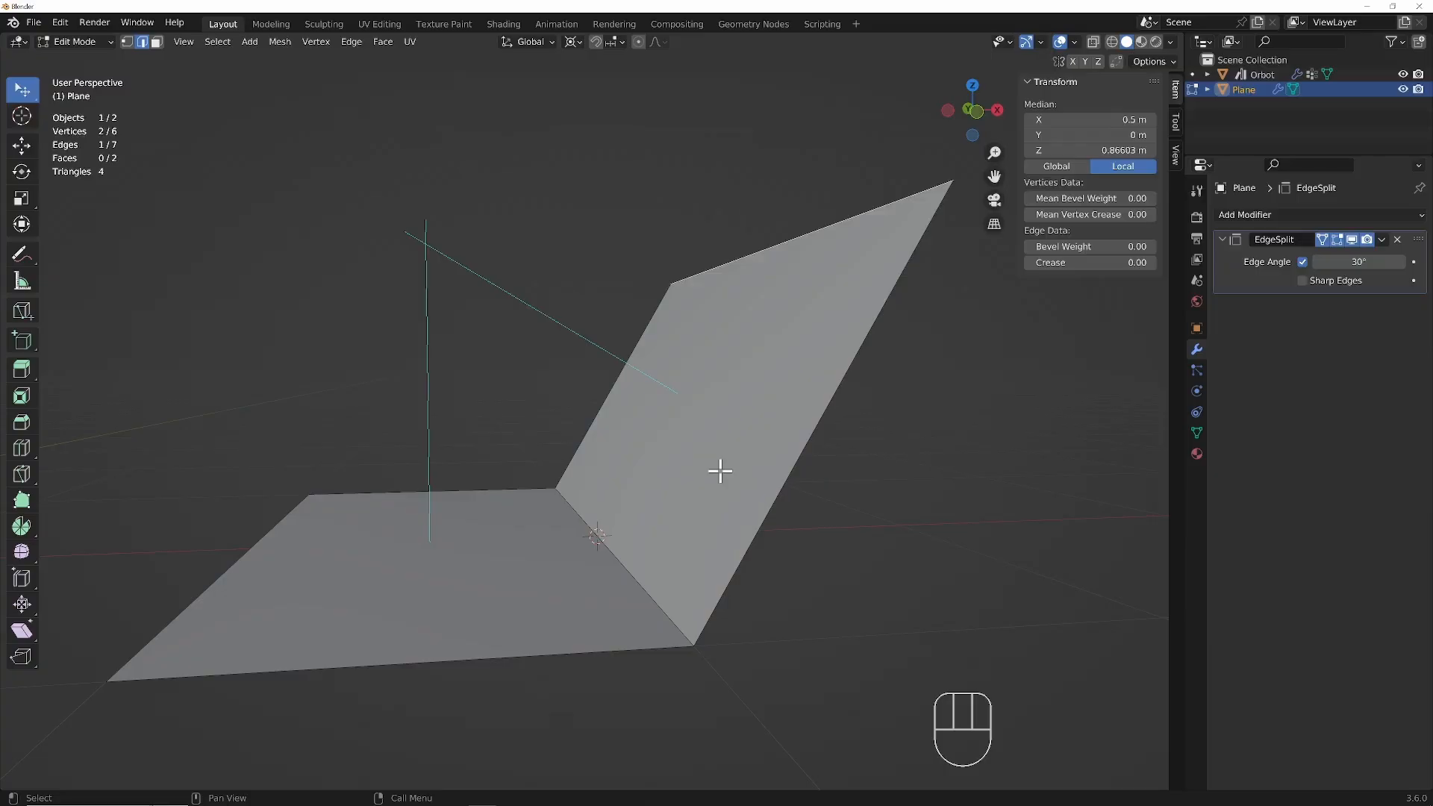
Step: Measure the angle between the plane's two face normals at their crossing point in the front view
{"action": "key", "text": "KP_1"}
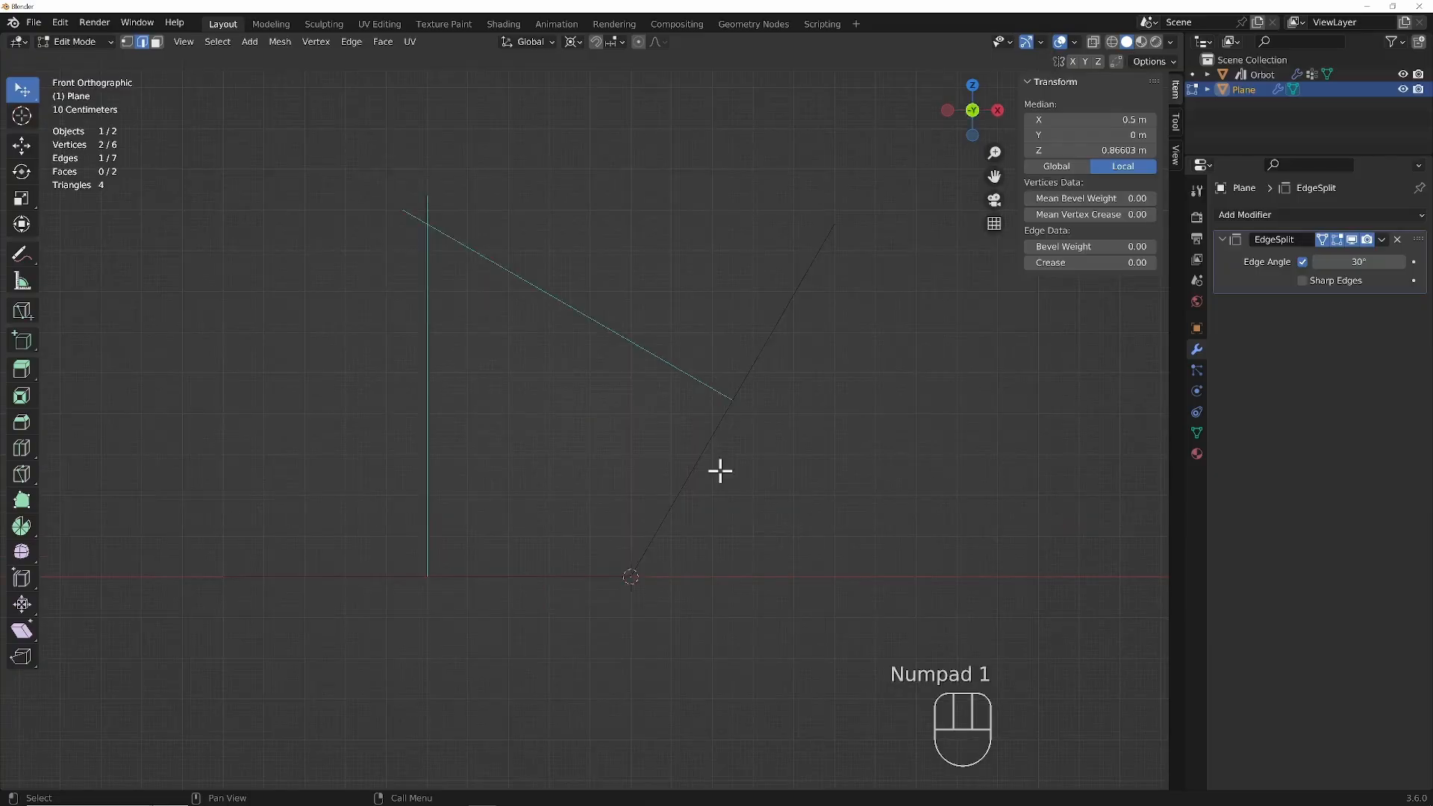
{"action": "left_click", "coordinate": [21, 282]}
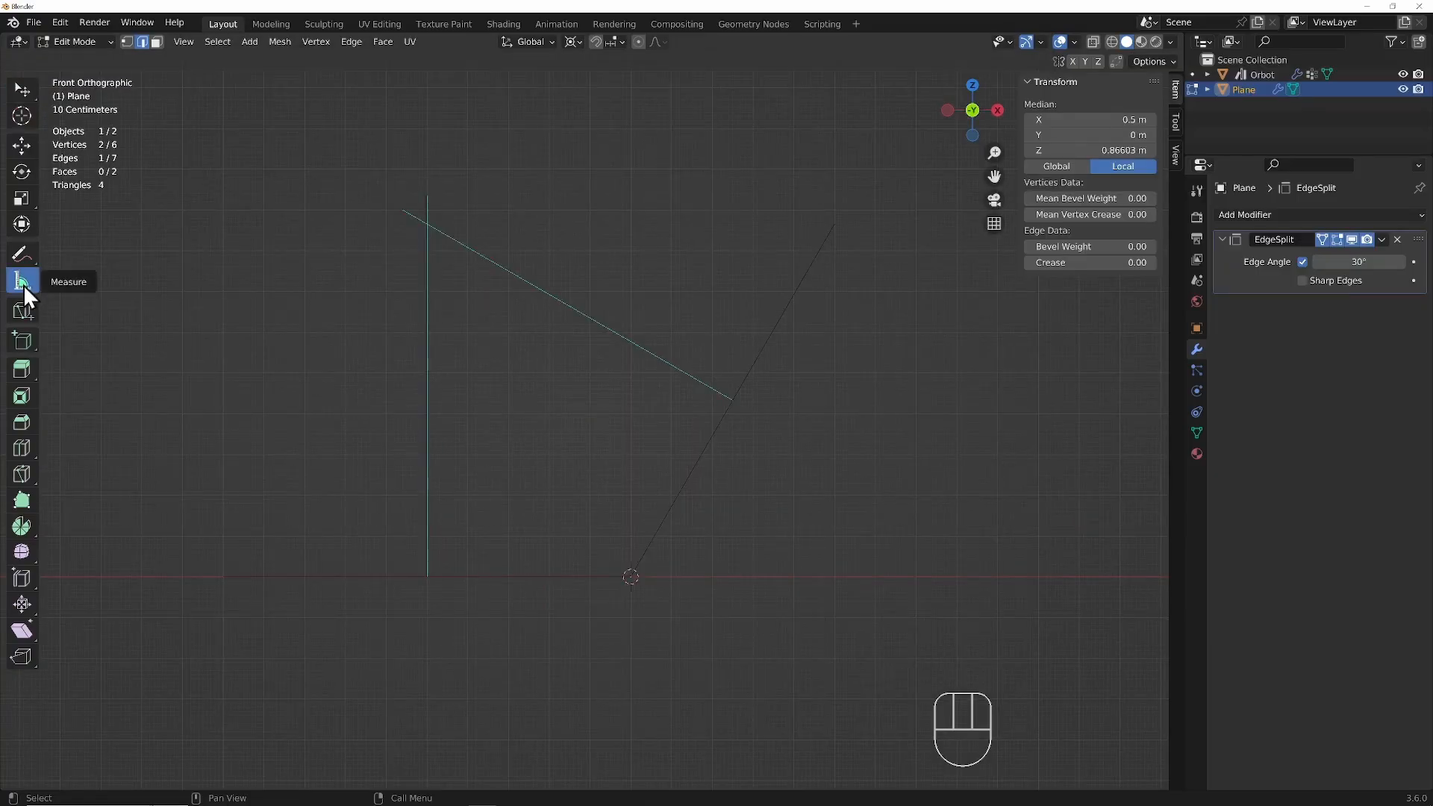
{"action": "left_click_drag", "start_coordinate": [427, 574], "coordinate": [733, 401]}
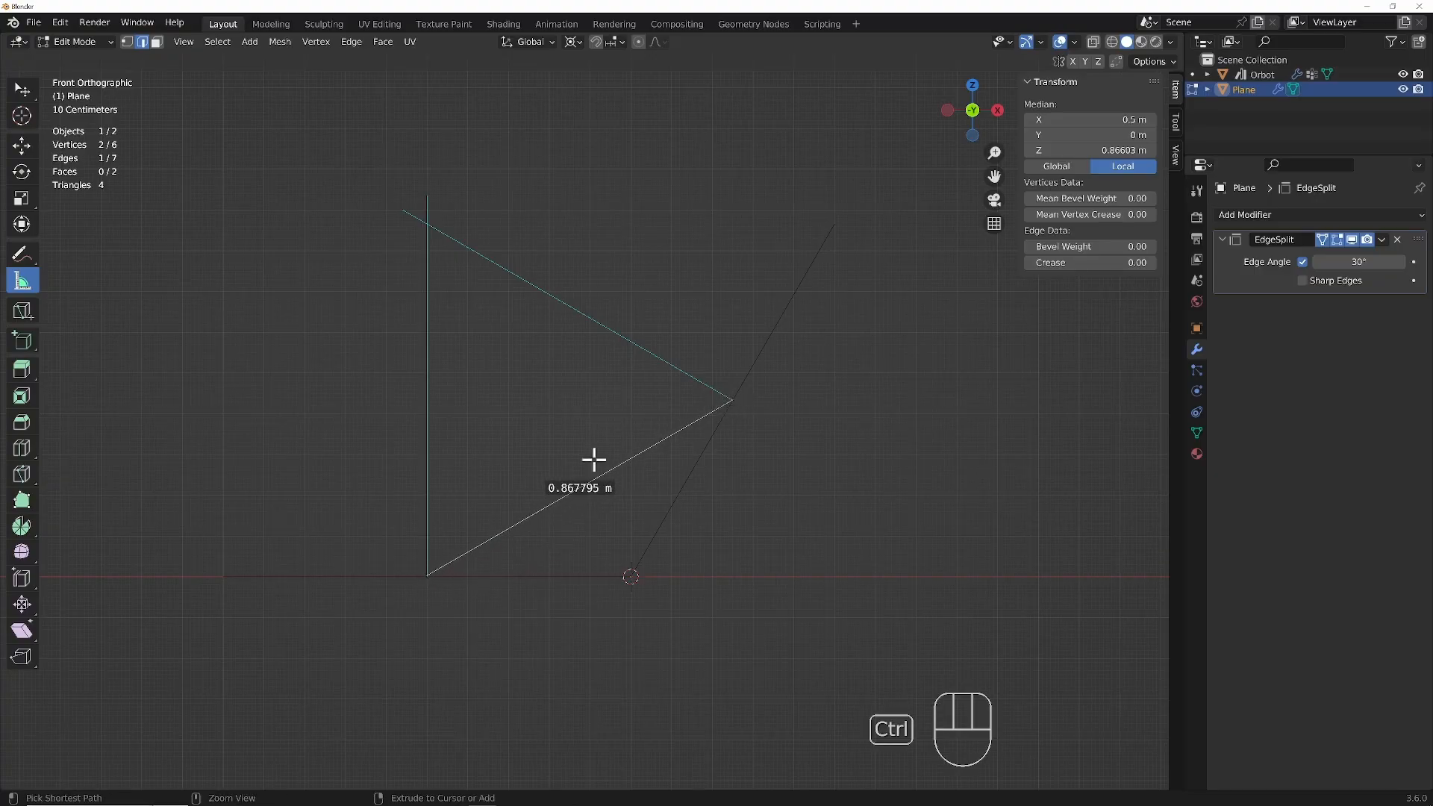
{"action": "left_click_drag", "start_coordinate": [602, 476], "coordinate": [428, 224], "text": "ctrl"}
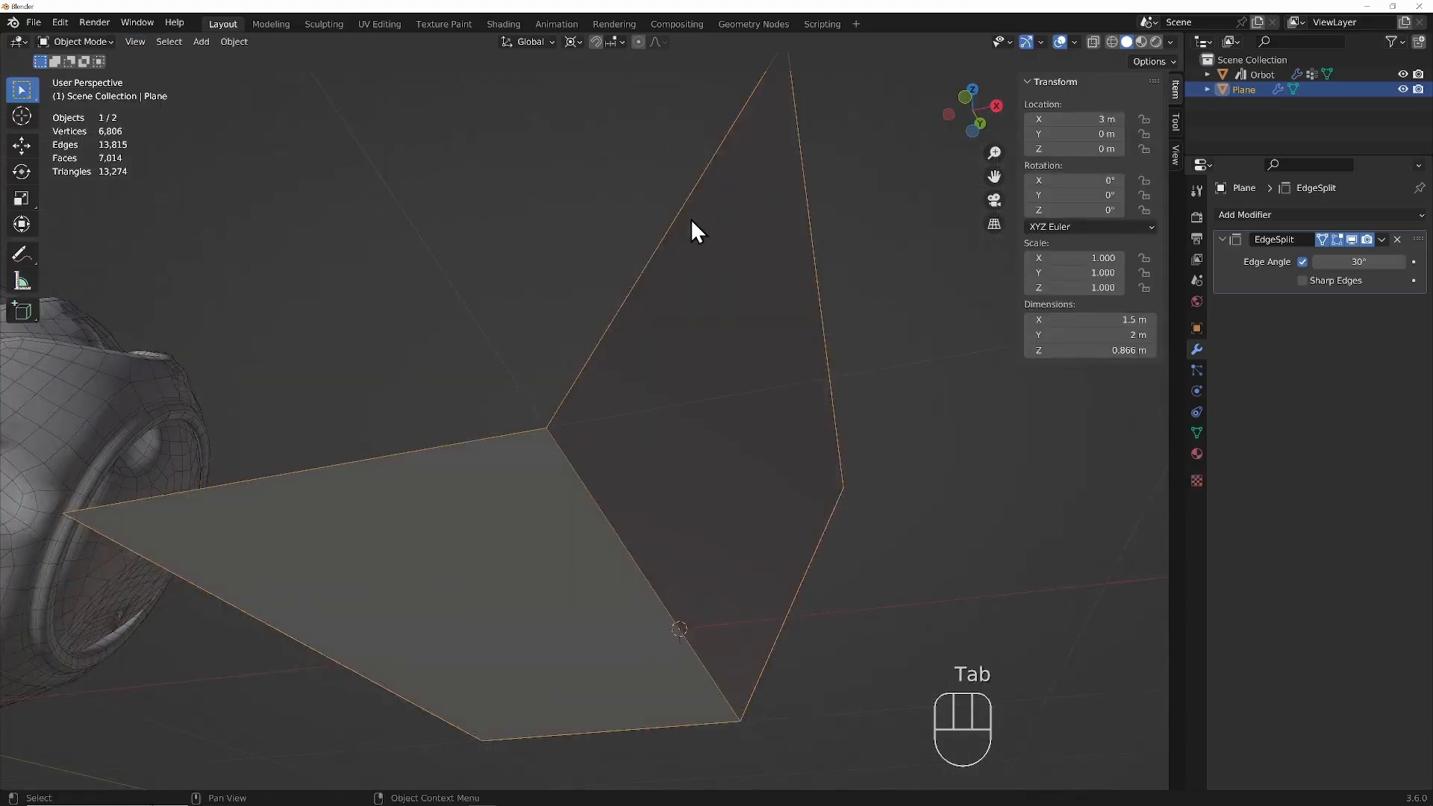
Step: Apply Shade Smooth to the folded plane in Object Mode
{"action": "scroll", "coordinate": [691, 218], "scroll_direction": "down", "scroll_amount": 2}
{"action": "middle_click_drag", "start_coordinate": [691, 218], "coordinate": [709, 410]}
{"action": "middle_click_drag", "start_coordinate": [708, 410], "coordinate": [733, 271]}
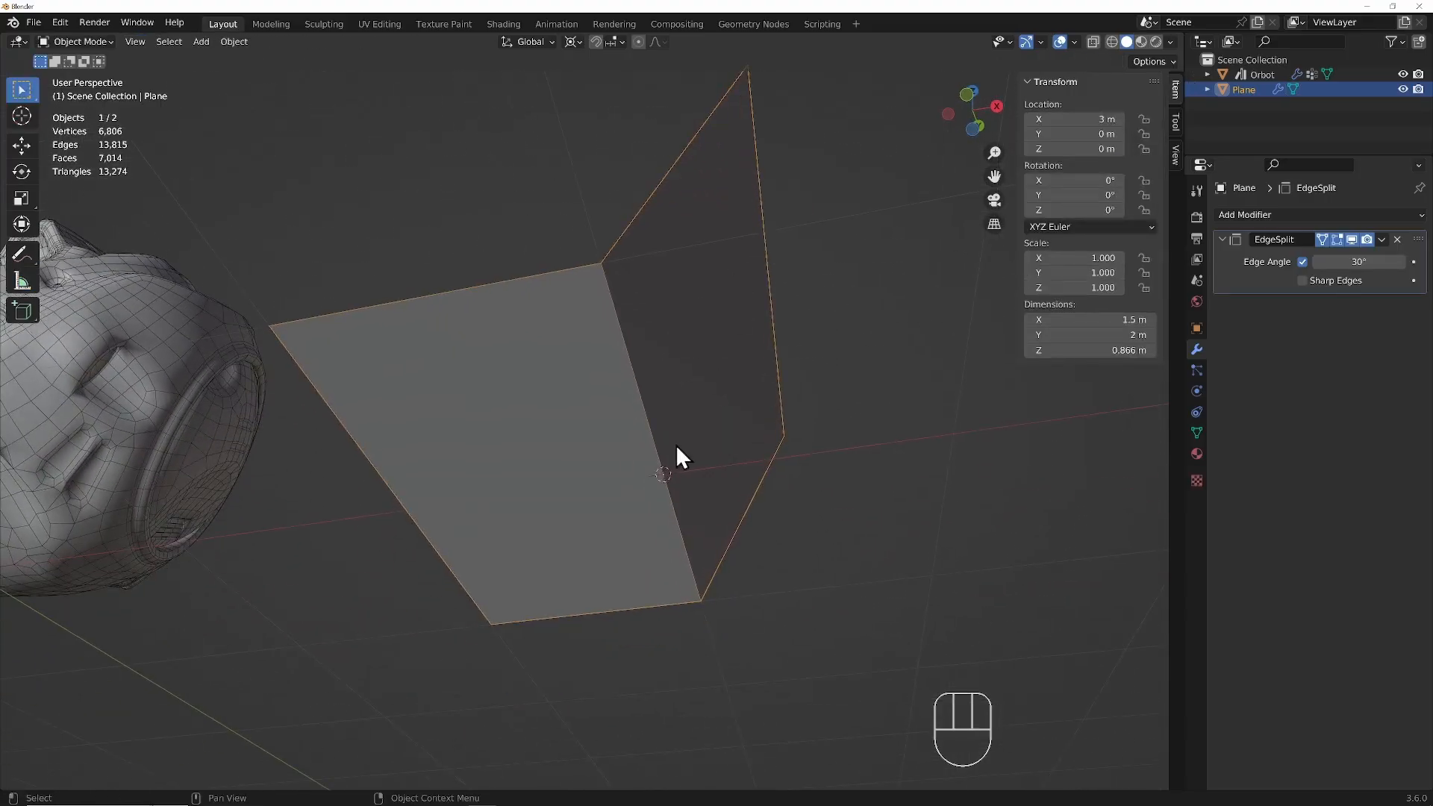
{"action": "left_click", "coordinate": [233, 42]}
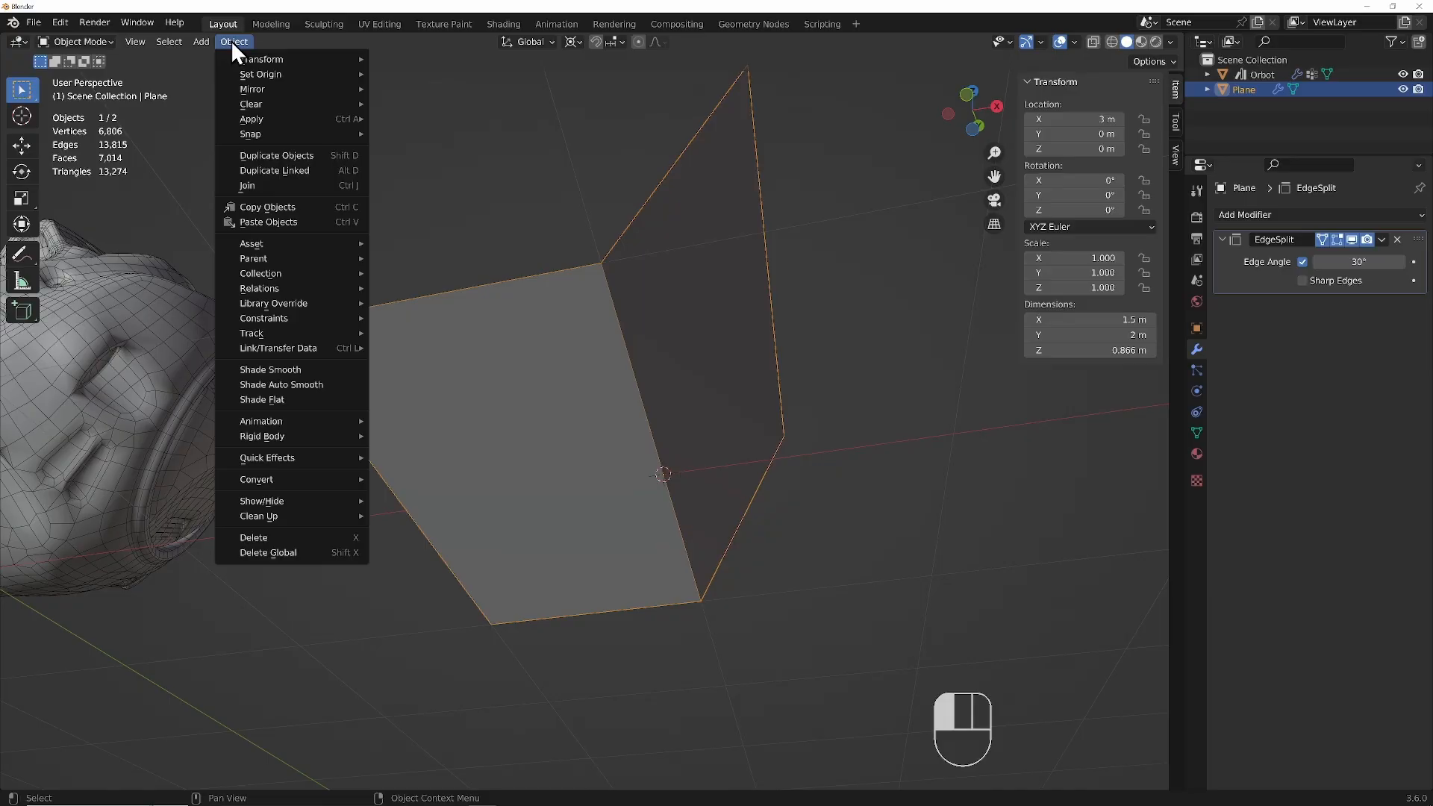
{"action": "left_click", "coordinate": [287, 370]}
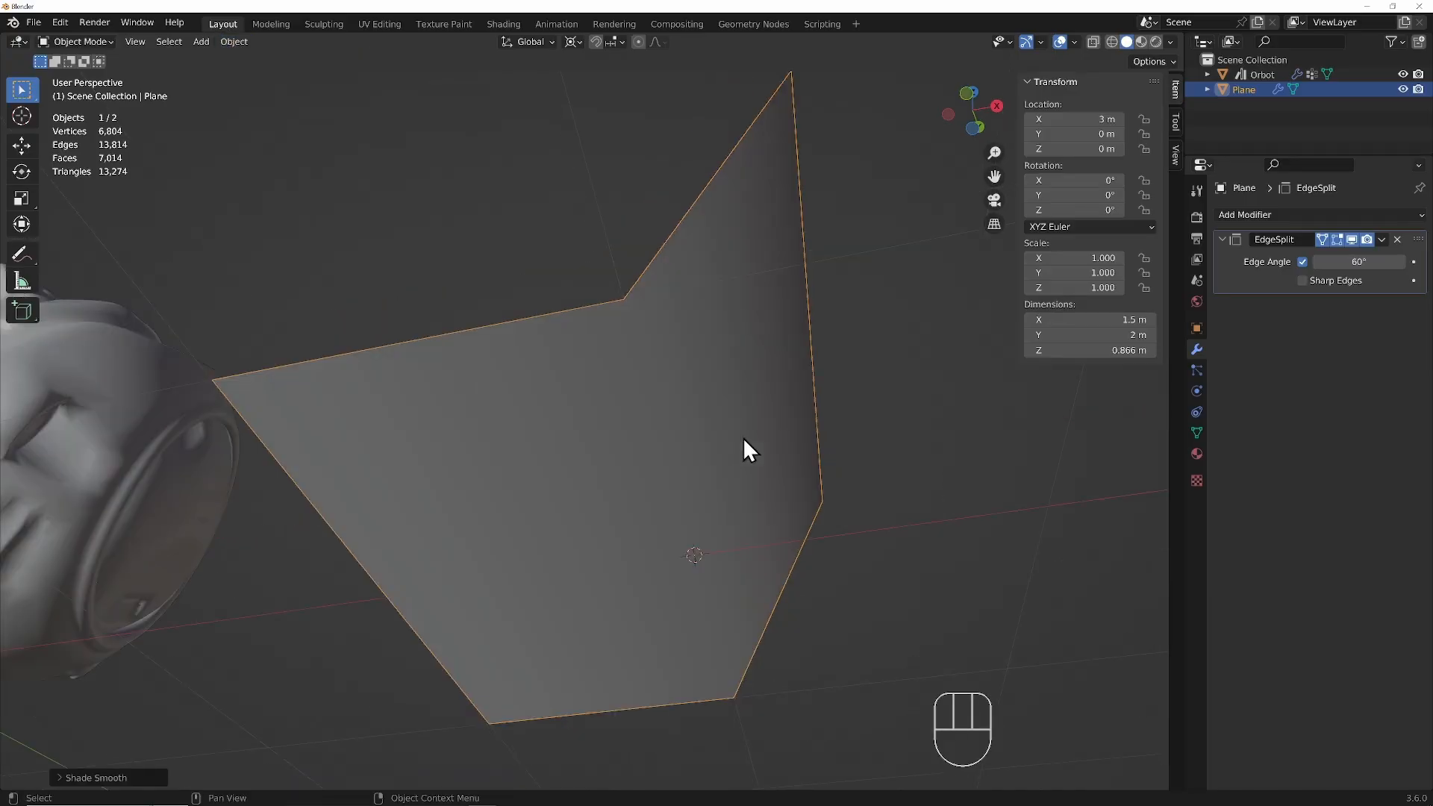
Step: Try an Edge Angle of 59° in the plane's Edge Split modifier, and finish with it set to 61°
{"action": "left_click", "coordinate": [1358, 262]}
{"action": "type", "text": "59"}
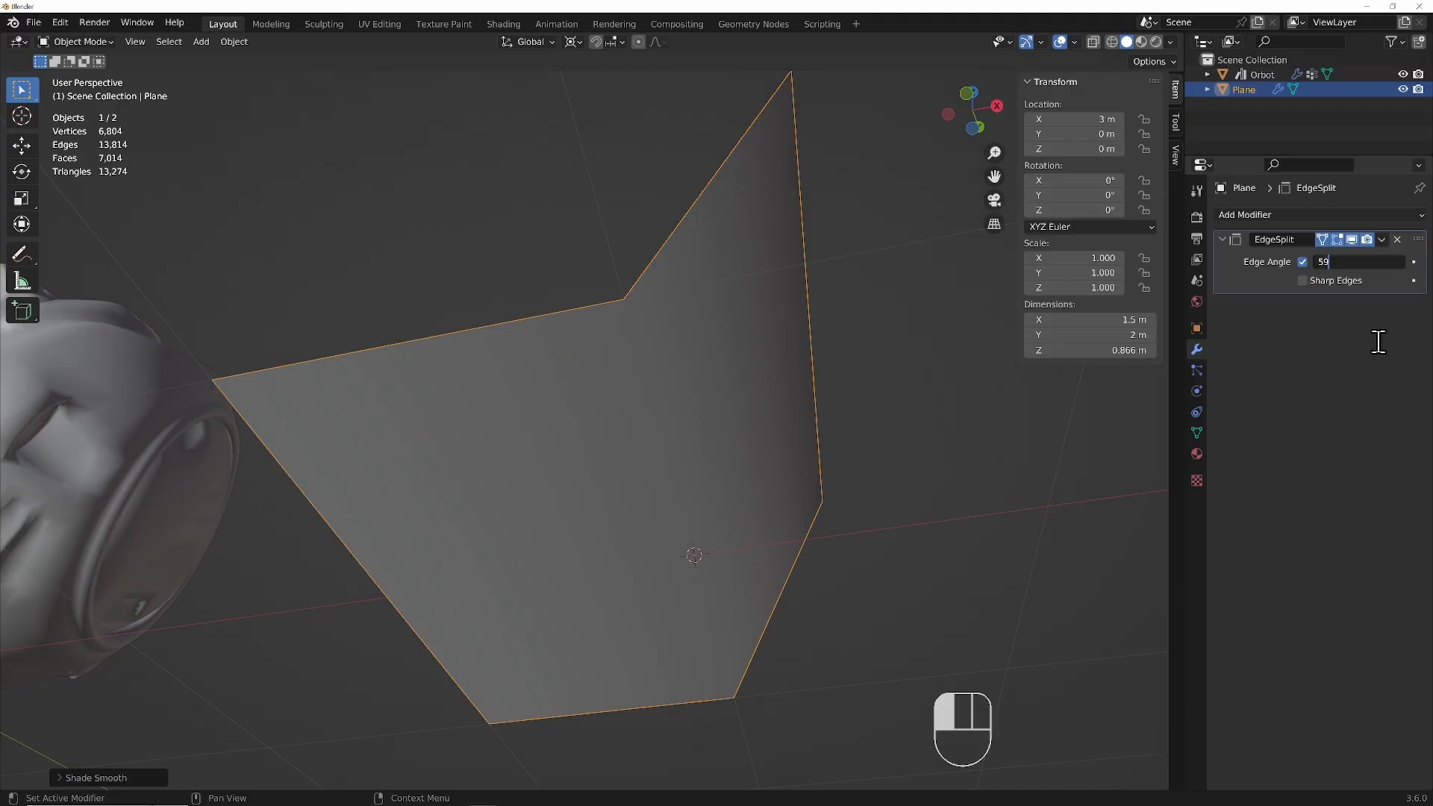
{"action": "key", "text": "Return"}
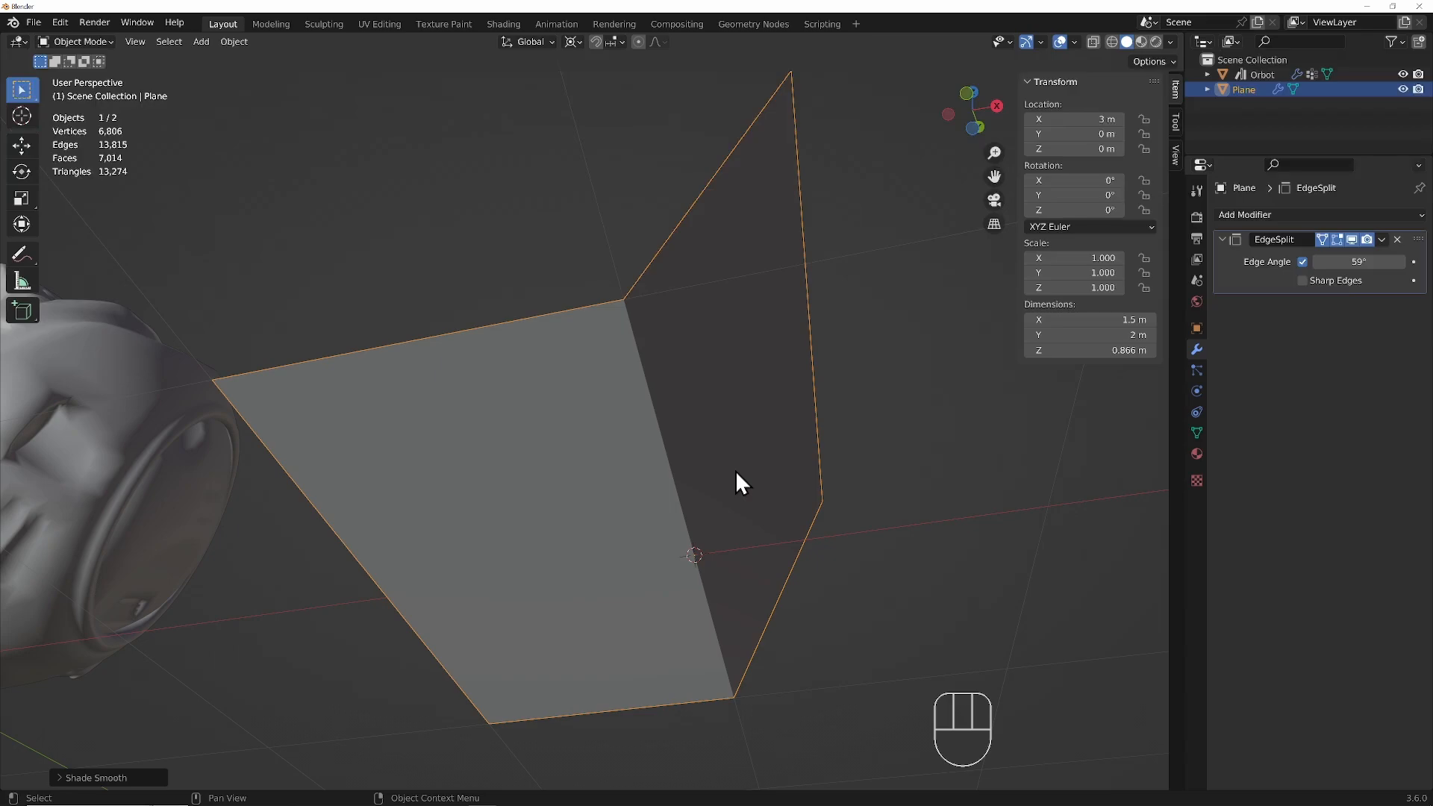
{"action": "left_click", "coordinate": [1367, 261]}
{"action": "type", "text": "6"}
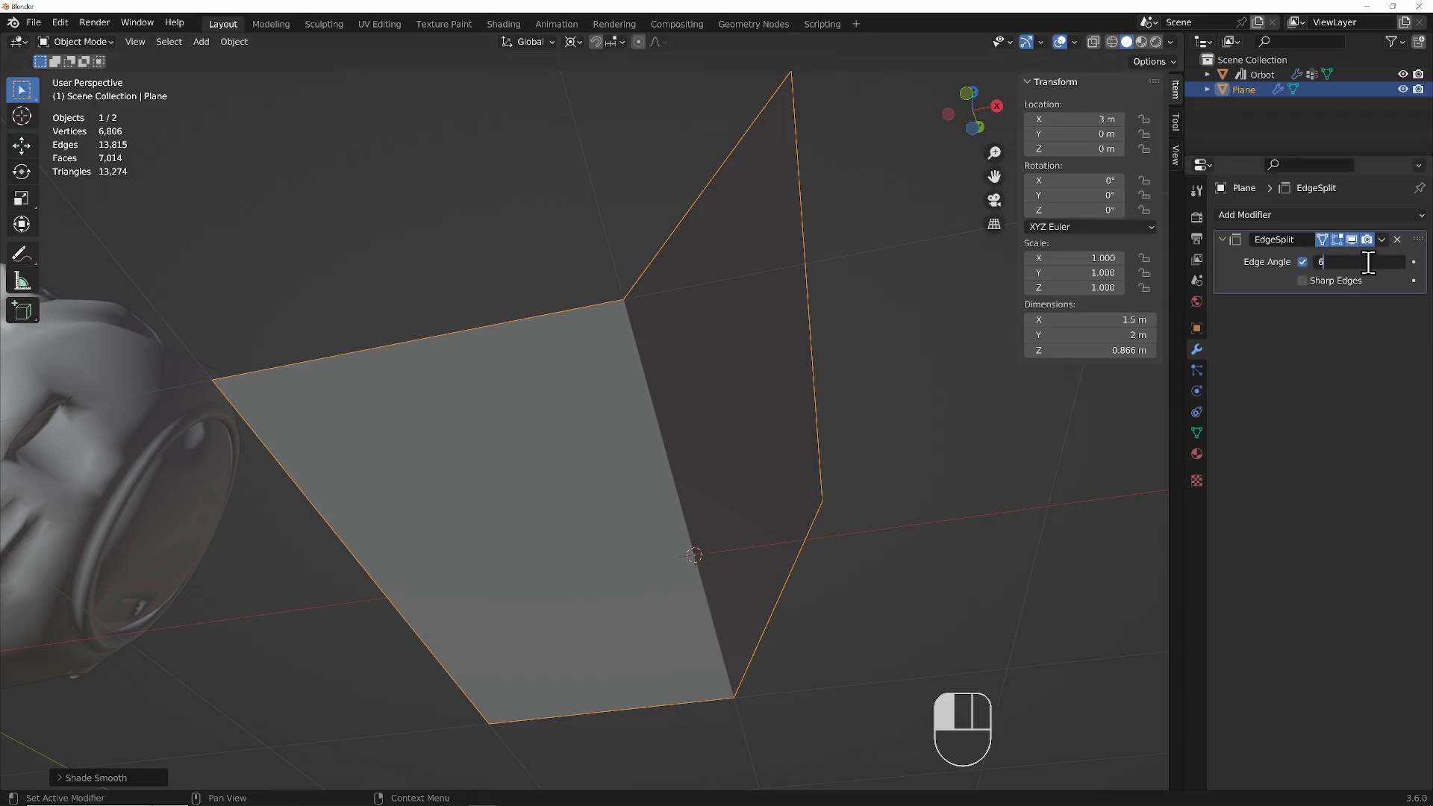
{"action": "type", "text": "1"}
{"action": "key", "text": "Return"}
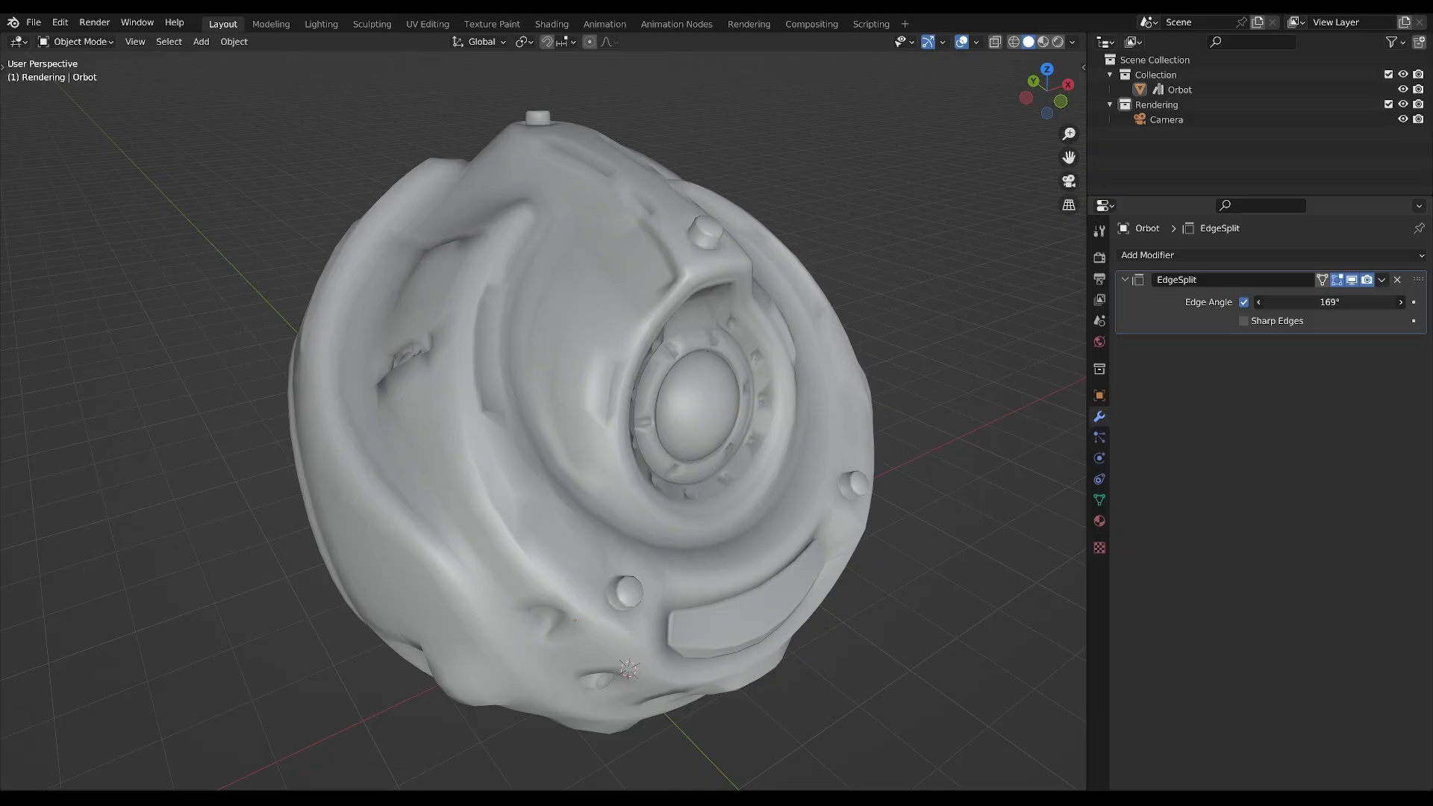
Step: Lower the Edge Angle of the Orbot's Edge Split modifier to 30° and view the model from the front
{"action": "left_click_drag", "start_coordinate": [1329, 303], "coordinate": [1079, 303]}
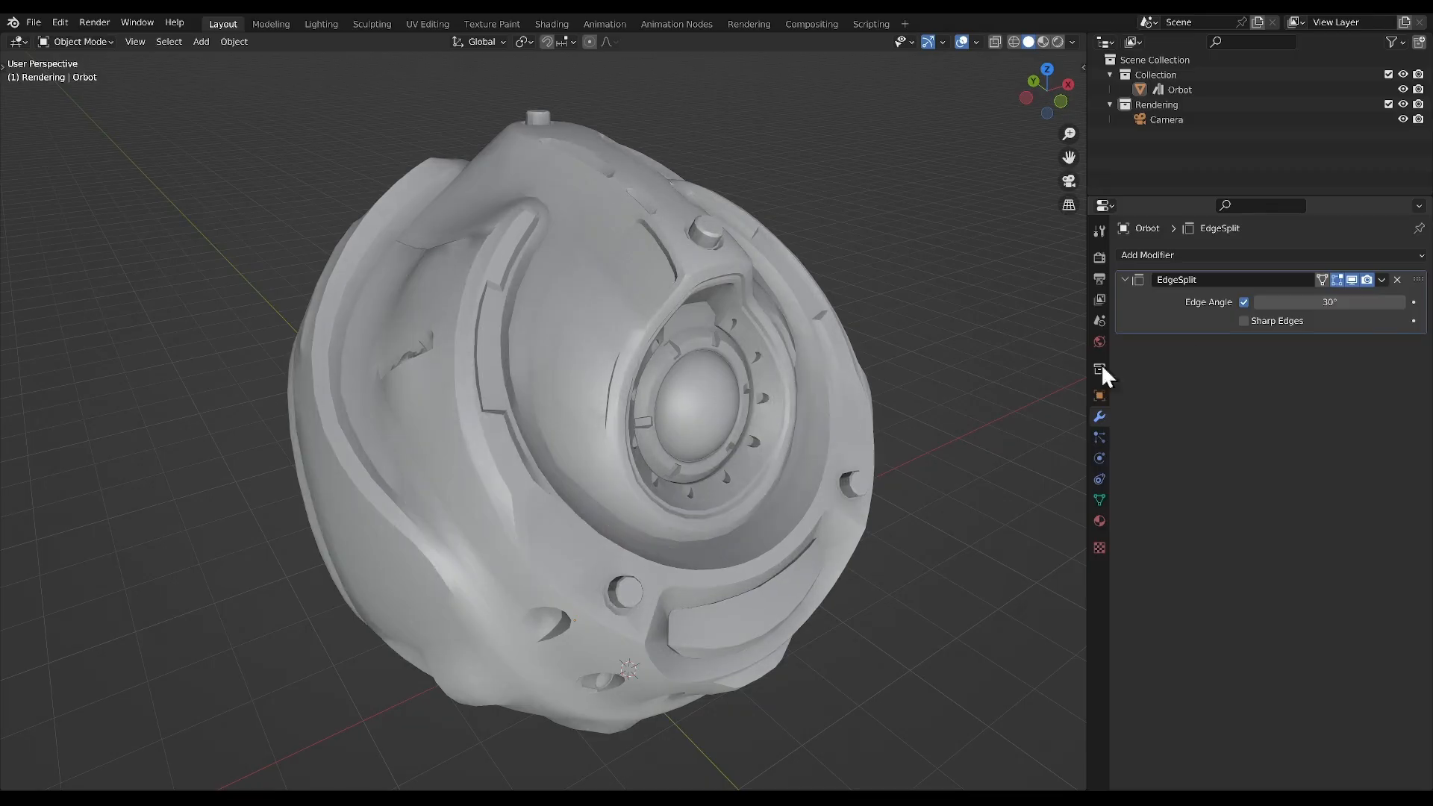
{"action": "middle_click_drag", "start_coordinate": [931, 410], "coordinate": [884, 414]}
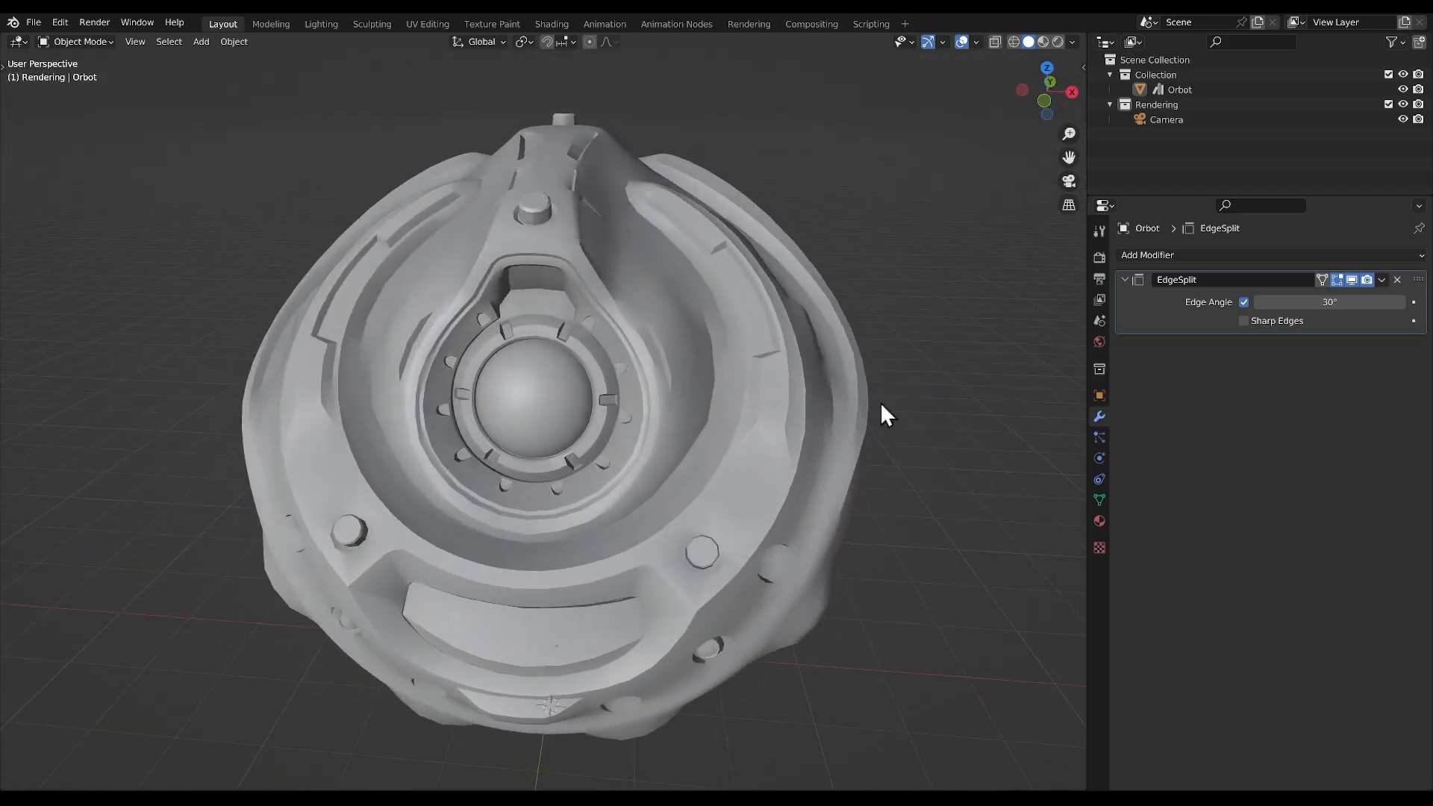
Step: Enable Sharp Edges in the Orbot's Edge Split modifier and enter Edit Mode to show its marked edges
{"action": "left_click", "coordinate": [1244, 320]}
{"action": "middle_click_drag", "start_coordinate": [920, 484], "coordinate": [859, 459]}
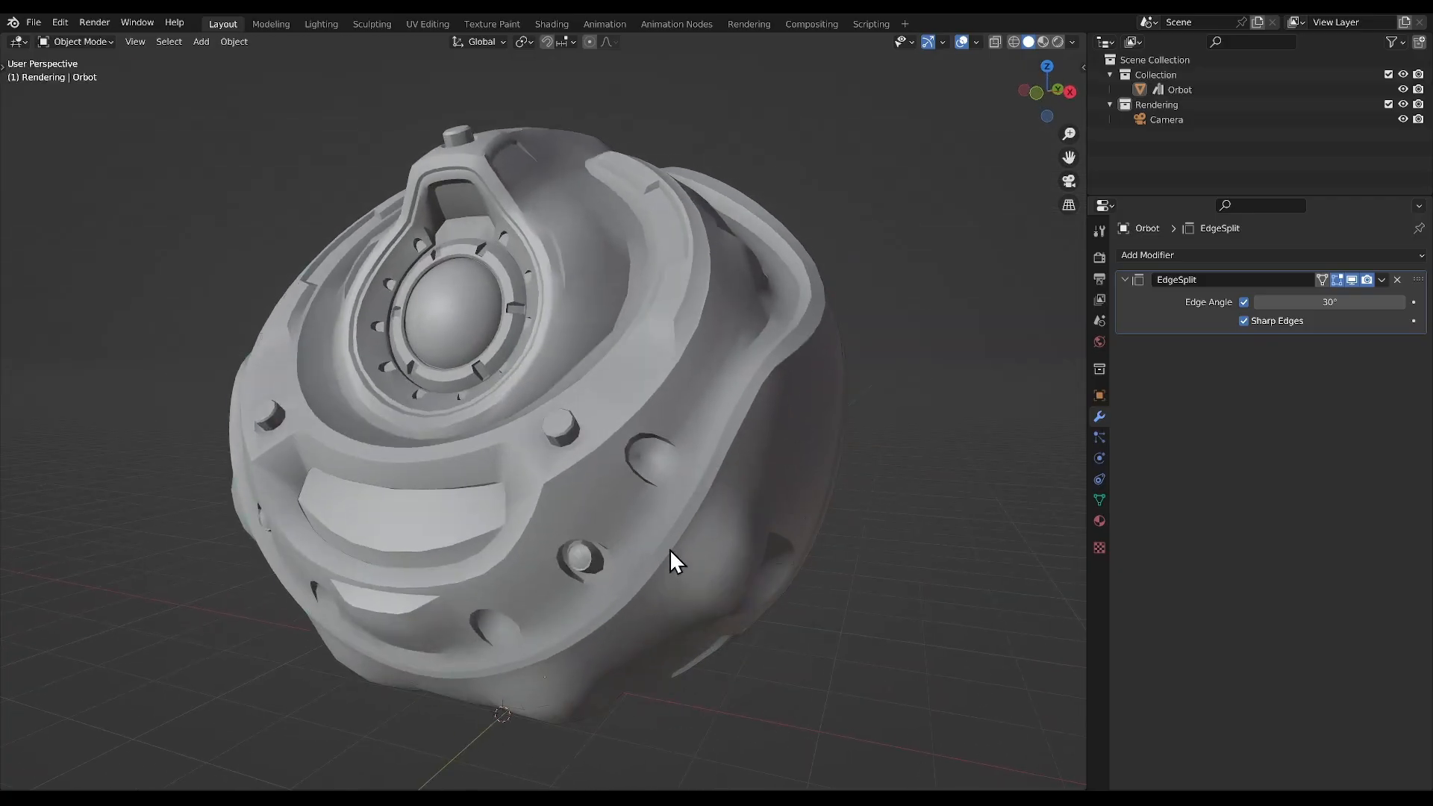
{"action": "key", "text": "Tab"}
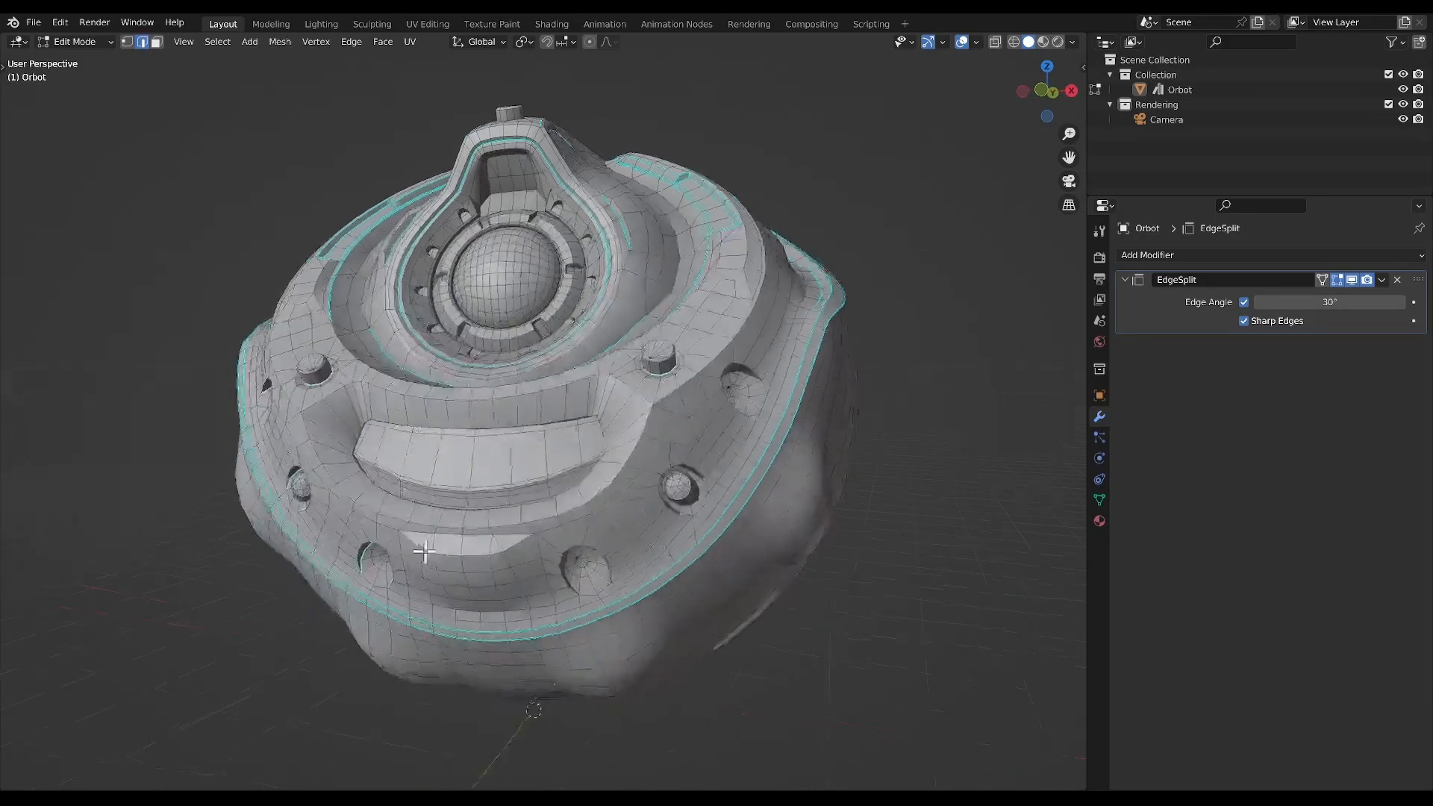